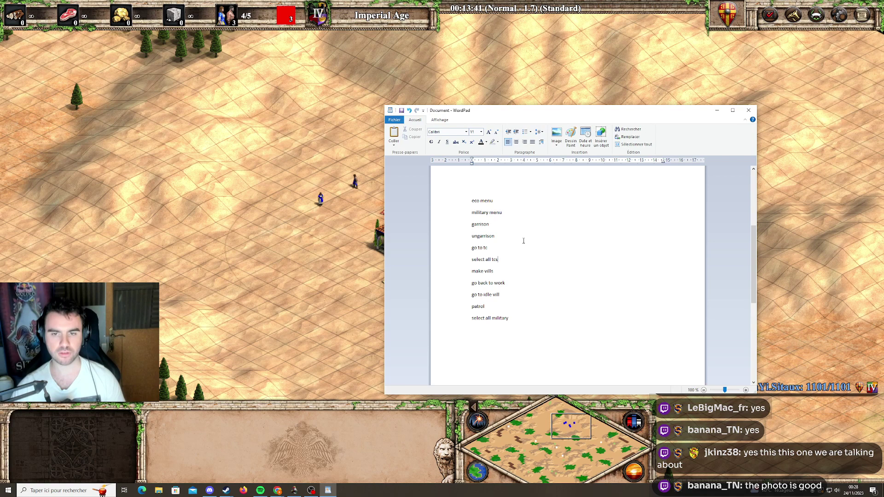
Highlight the eco menu and military menu lines in the WordPad notes.
{"action": "left_click_drag", "start_coordinate": [505, 198], "coordinate": [464, 201]}
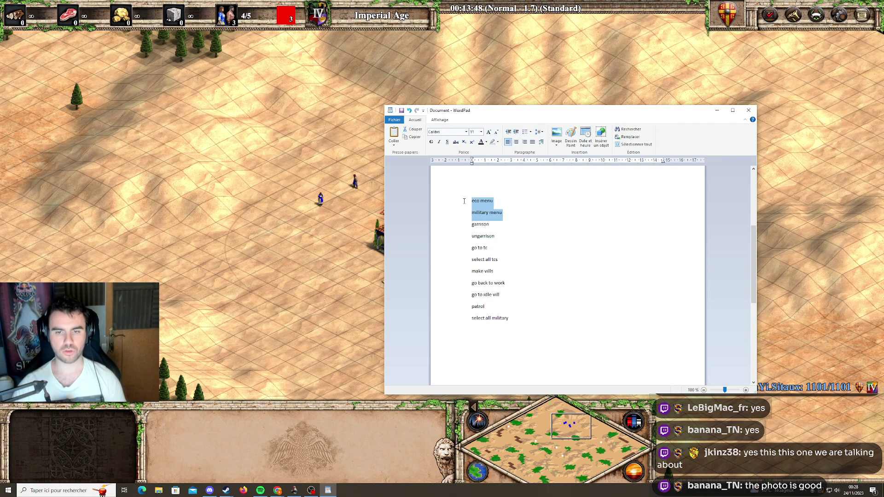
{"action": "left_click", "coordinate": [480, 202]}
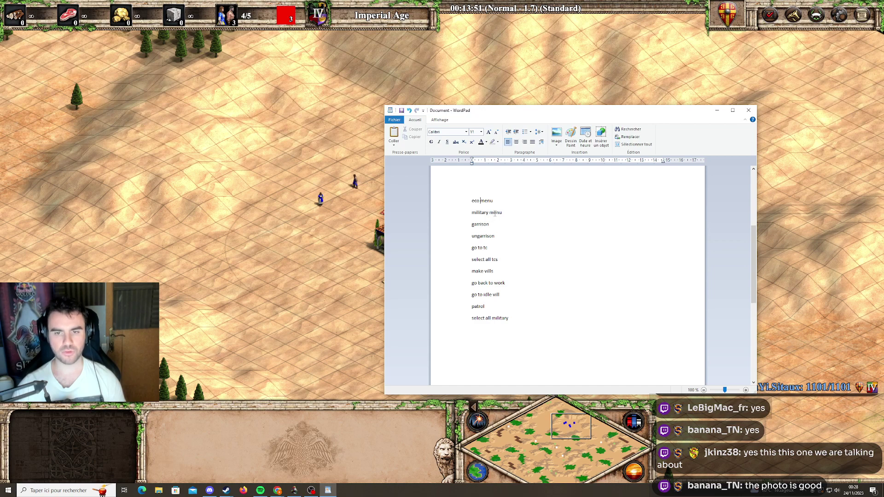
Switch to Age of Empires II and display the female villager's economic and military building options.
{"action": "left_click", "coordinate": [311, 241]}
{"action": "left_click", "coordinate": [314, 201]}
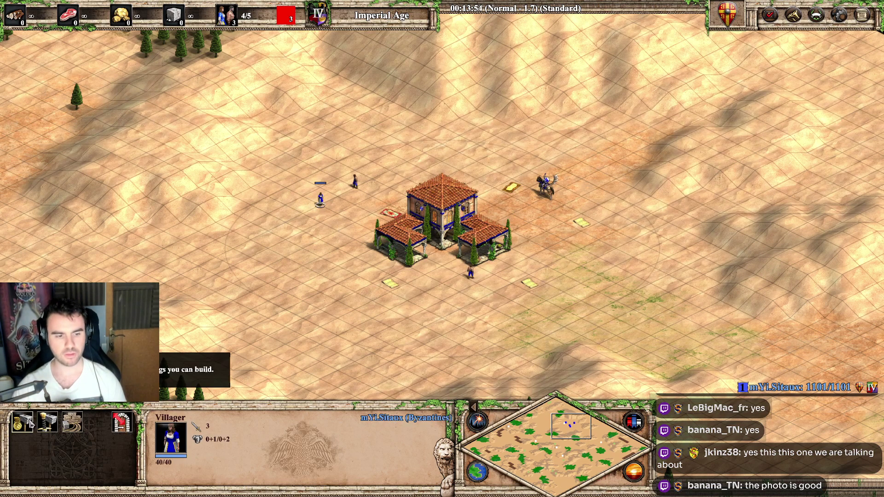
{"action": "left_click", "coordinate": [41, 429]}
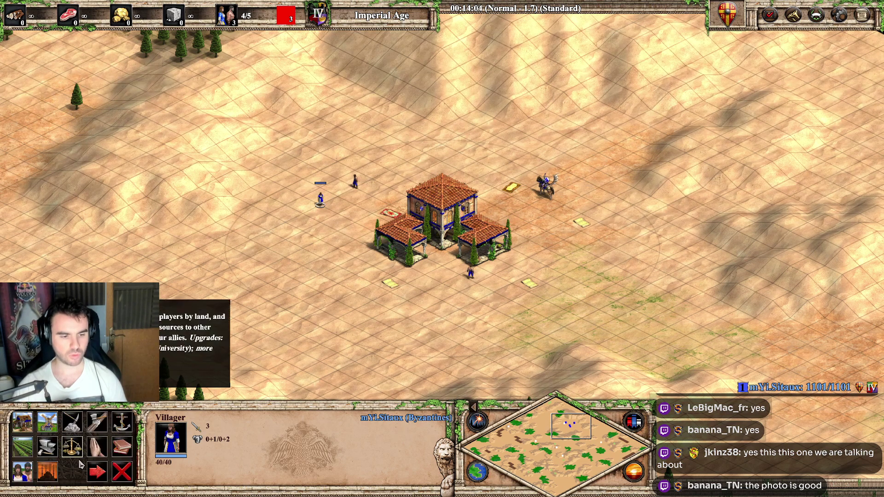
{"action": "left_click", "coordinate": [97, 472]}
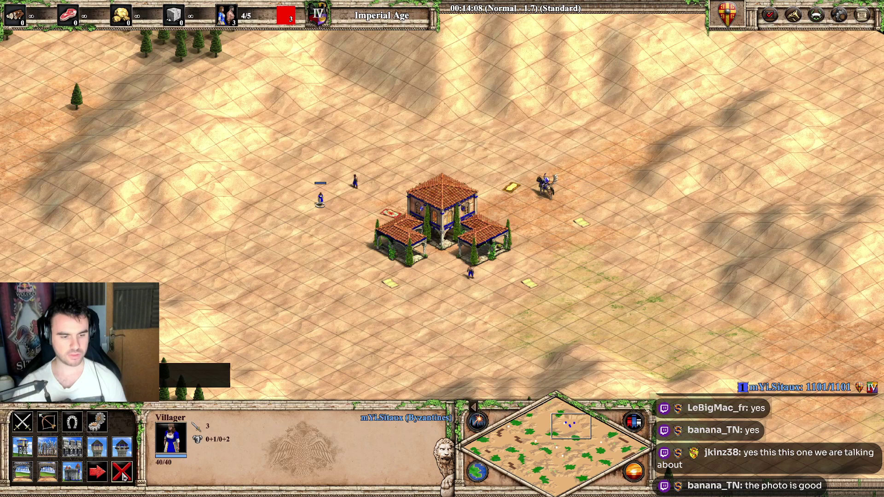
{"action": "left_click", "coordinate": [298, 272]}
{"action": "left_click", "coordinate": [321, 199]}
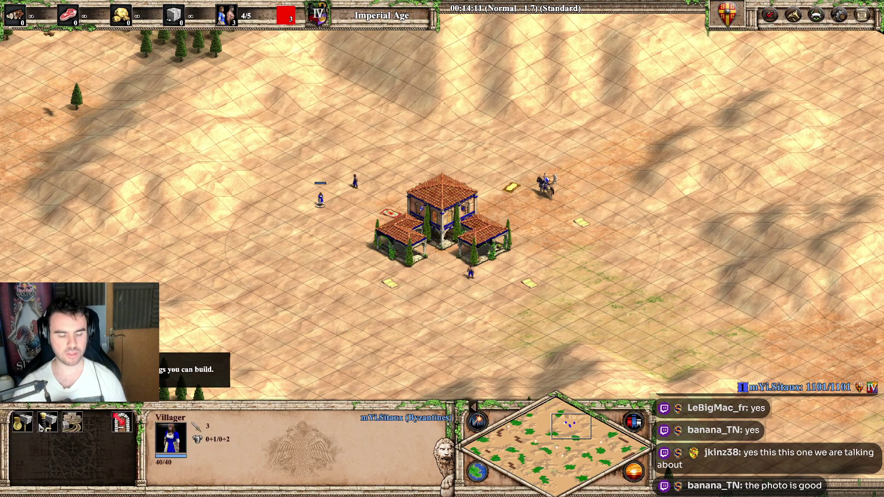
{"action": "left_click", "coordinate": [285, 248]}
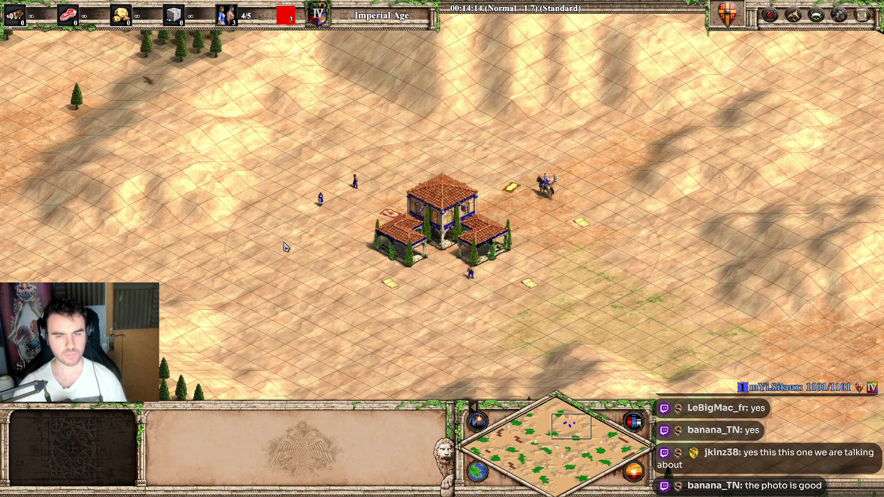
{"action": "left_click", "coordinate": [321, 199]}
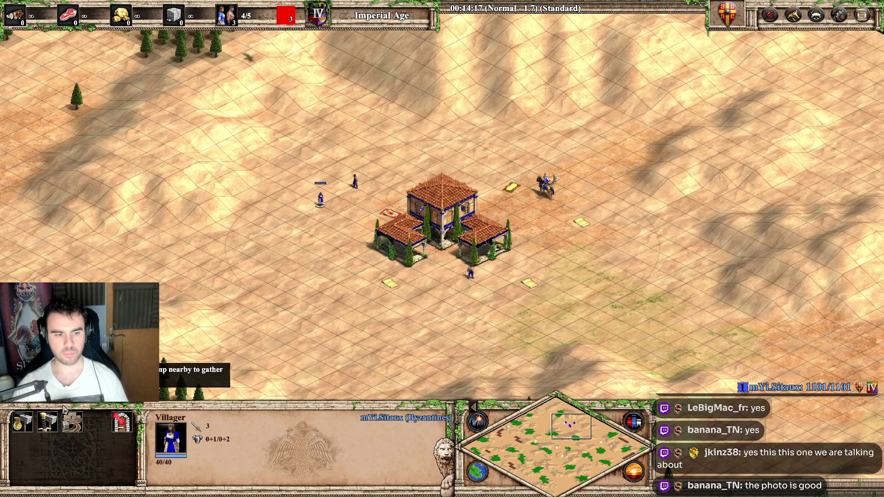
Check the WordPad notes and the QWERTY layout image in Chrome, and minimize the browser.
{"action": "key", "text": "alt+Tab"}
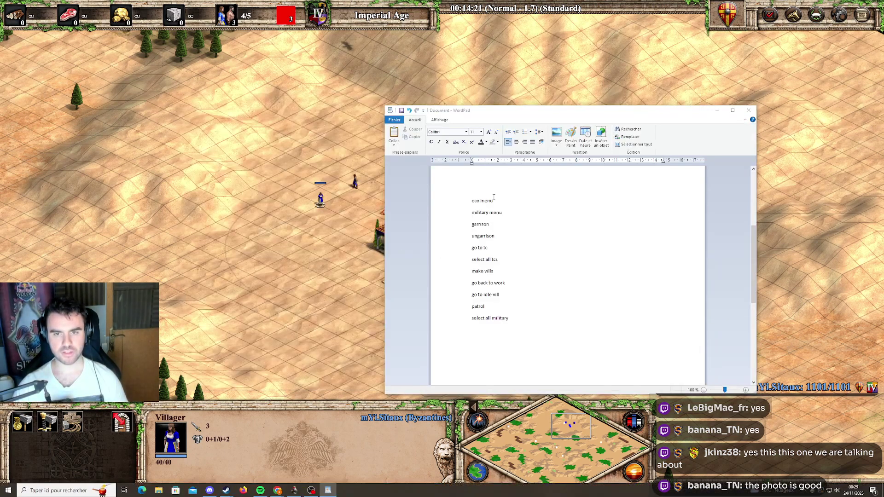
{"action": "key", "text": "alt+Tab"}
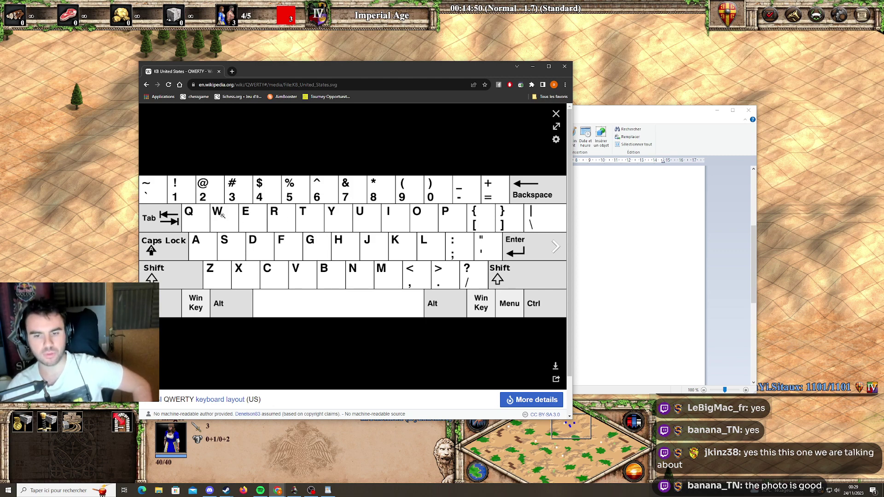
{"action": "left_click", "coordinate": [529, 67]}
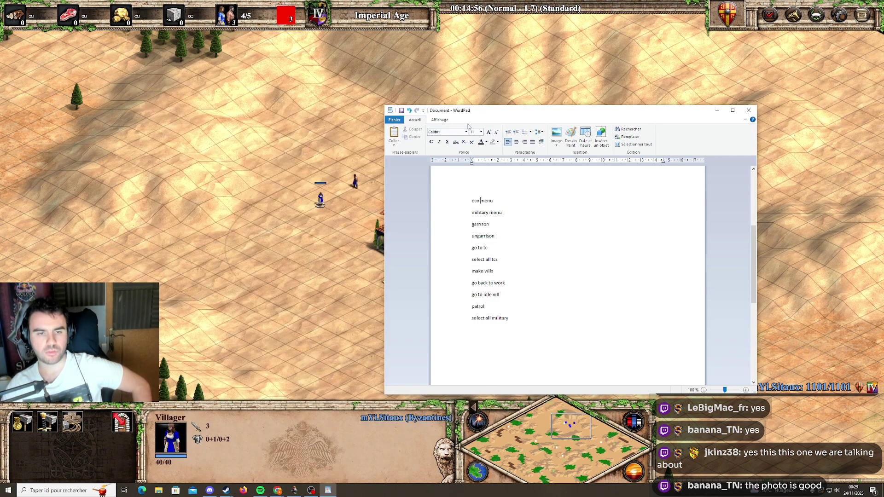
Select the two villagers west of the Town Center in the game, show their military building options, and deselect them.
{"action": "left_click", "coordinate": [335, 213]}
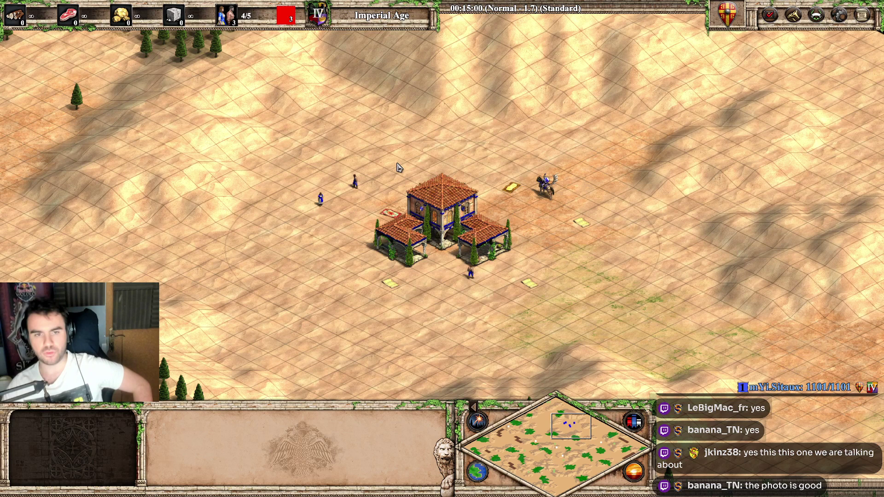
{"action": "left_click_drag", "start_coordinate": [396, 163], "coordinate": [266, 218]}
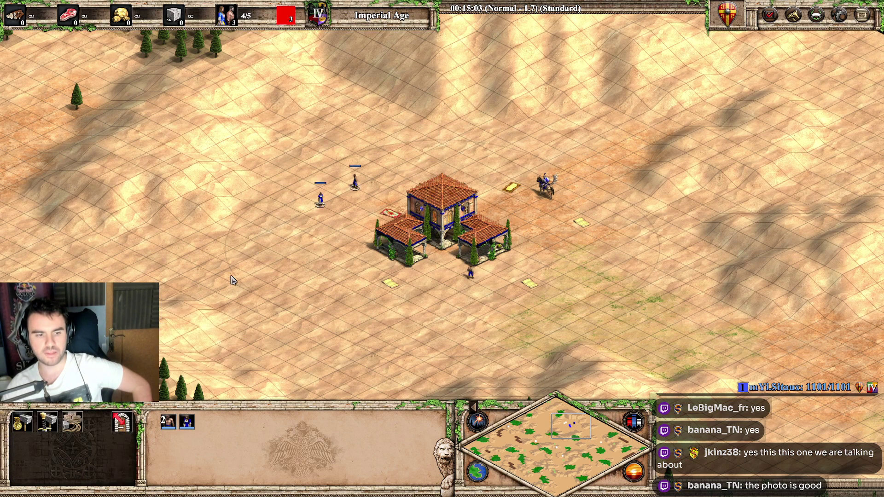
{"action": "left_click", "coordinate": [295, 279]}
{"action": "left_click_drag", "start_coordinate": [404, 159], "coordinate": [273, 225]}
{"action": "key", "text": "w"}
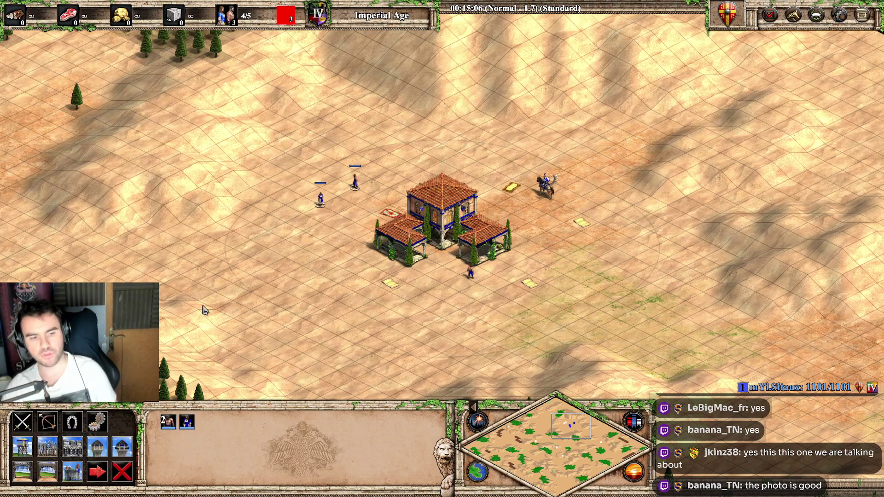
{"action": "left_click", "coordinate": [275, 274]}
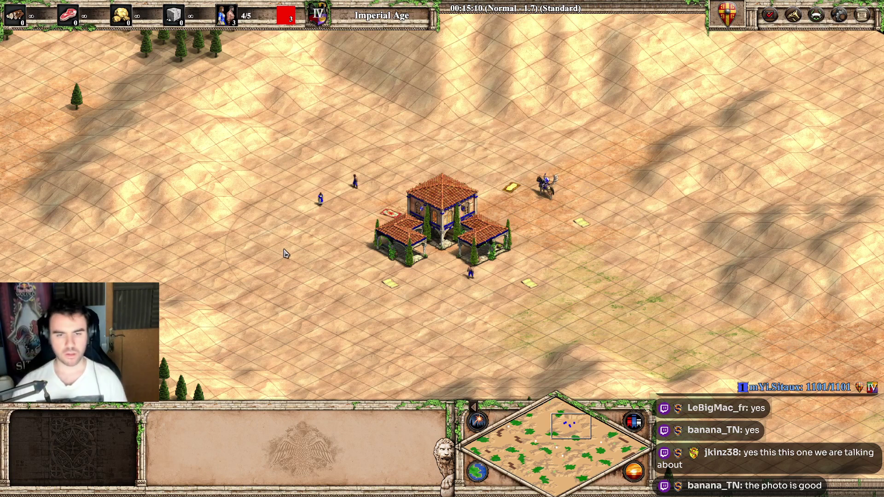
Check the garrison note in WordPad, and in the game garrison the idle villager in the Town Center and ungarrison it.
{"action": "key", "text": "alt+Tab"}
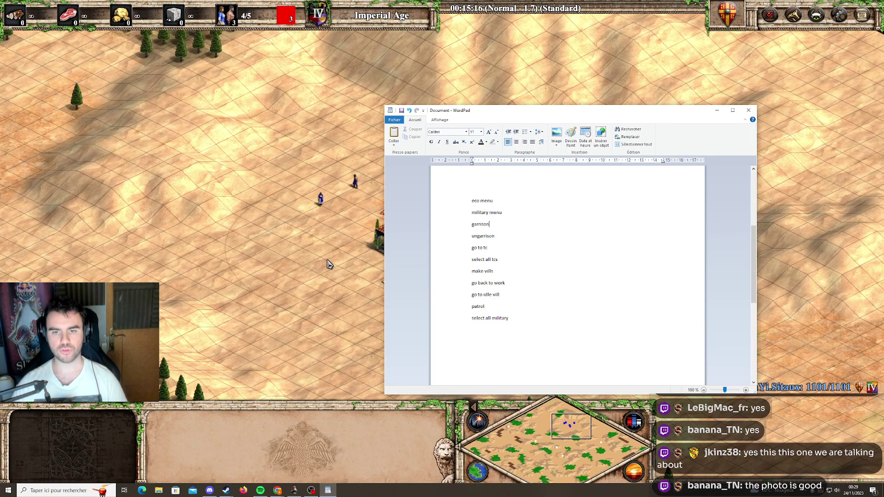
{"action": "key", "text": "alt+Tab"}
{"action": "key", "text": "period"}
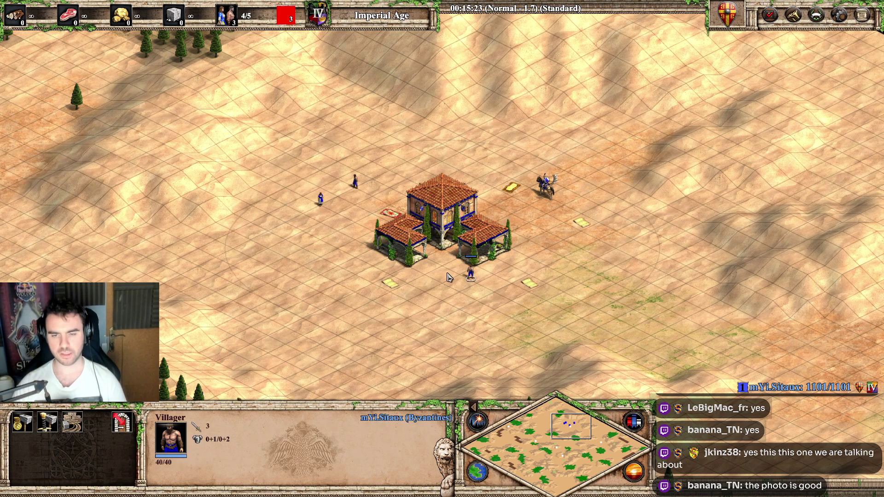
{"action": "right_click", "coordinate": [455, 249]}
{"action": "left_click", "coordinate": [456, 248]}
{"action": "key", "text": "v"}
{"action": "left_click", "coordinate": [462, 330]}
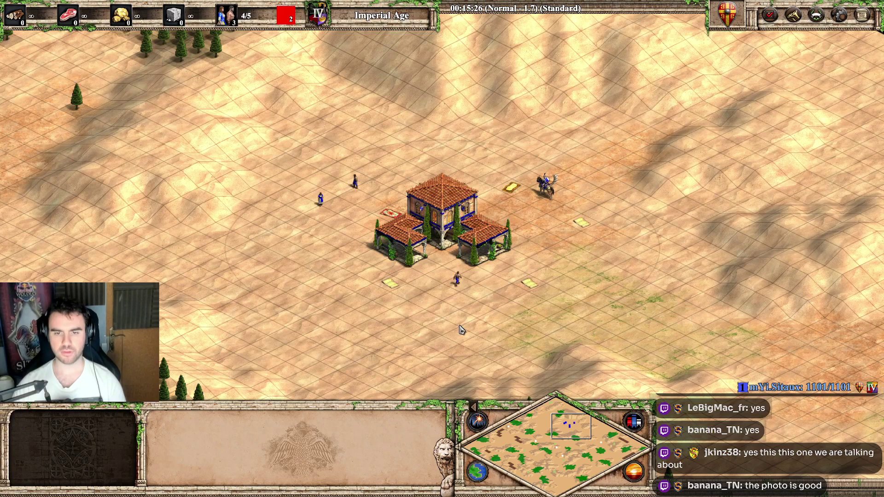
Open the game's hotkey settings and select the Garrison entry in Unit Commands.
{"action": "key", "text": "F10"}
{"action": "left_click", "coordinate": [438, 284]}
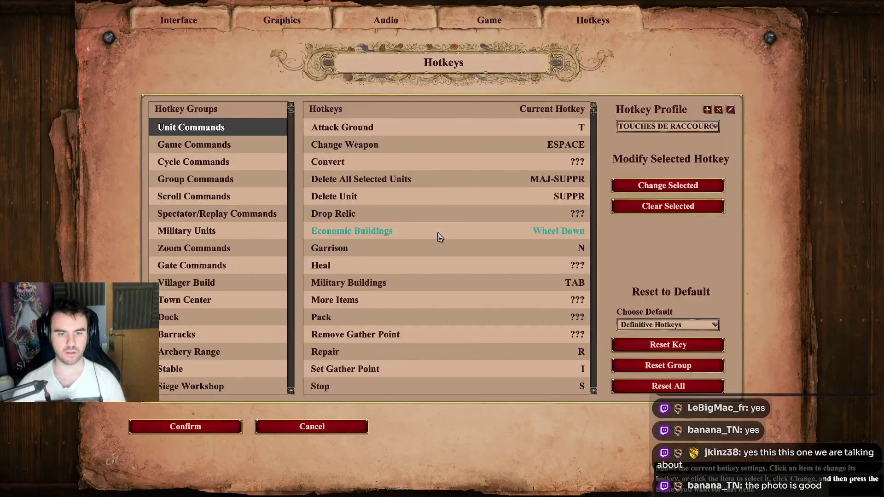
{"action": "left_click", "coordinate": [381, 252]}
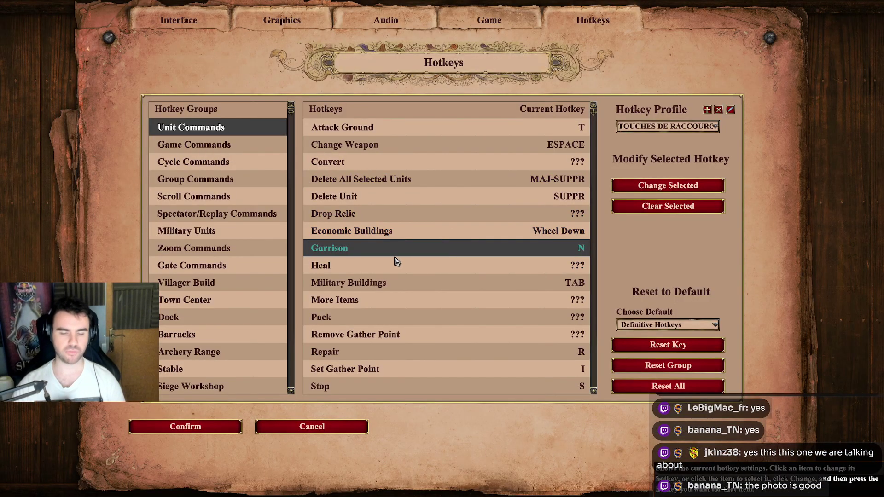
Switch to the keyboard layout image in Chrome and shift its window clear of the webcam overlay.
{"action": "key", "text": "alt+Tab"}
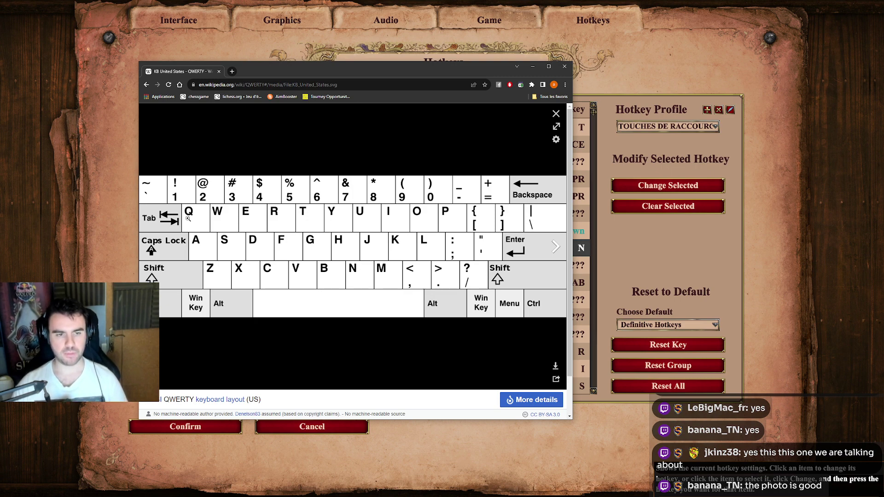
{"action": "left_click_drag", "start_coordinate": [250, 70], "coordinate": [299, 69]}
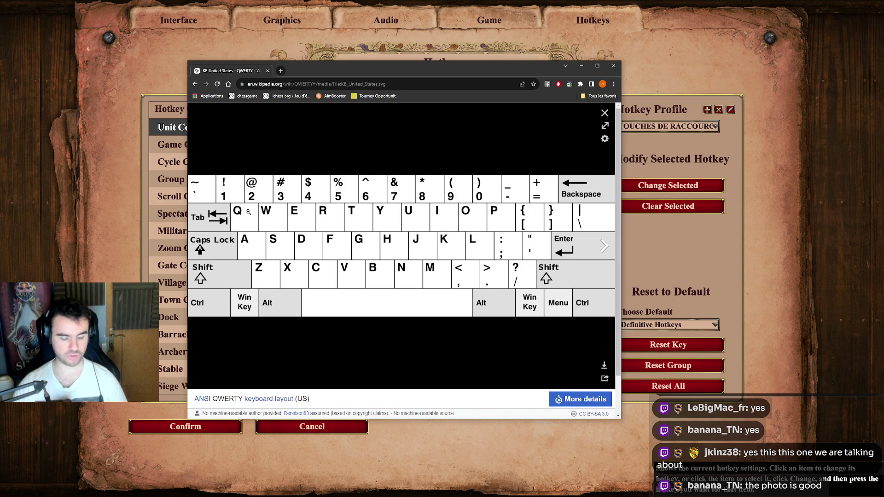
{"action": "left_click", "coordinate": [130, 272]}
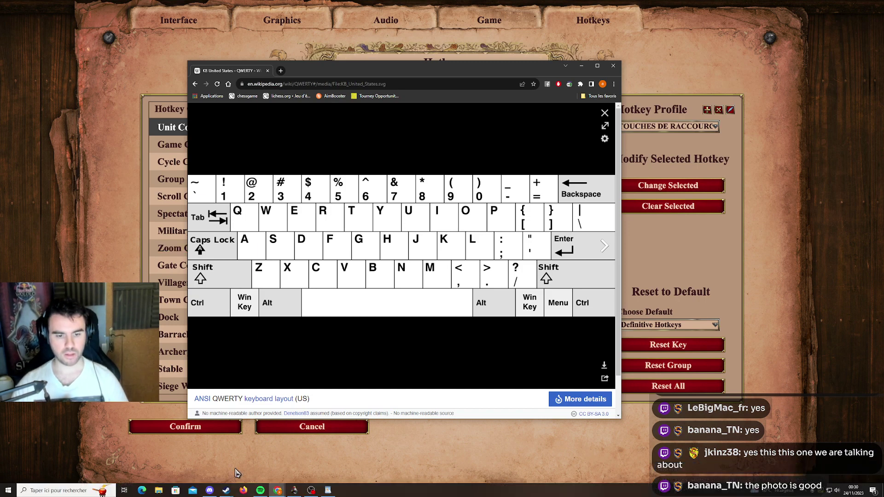
Highlight the ungarrison line in the WordPad notes and find the Ungarrison hotkey in the game's Unit Commands.
{"action": "left_click", "coordinate": [328, 490]}
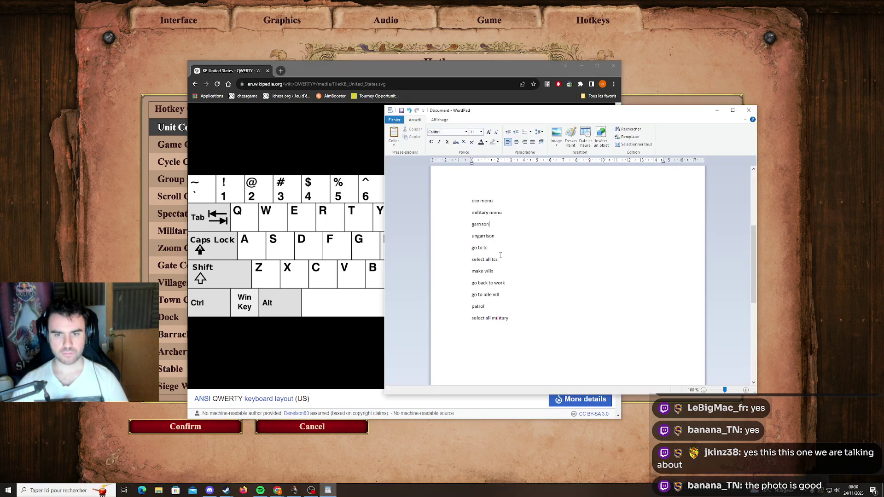
{"action": "double_click", "coordinate": [492, 238]}
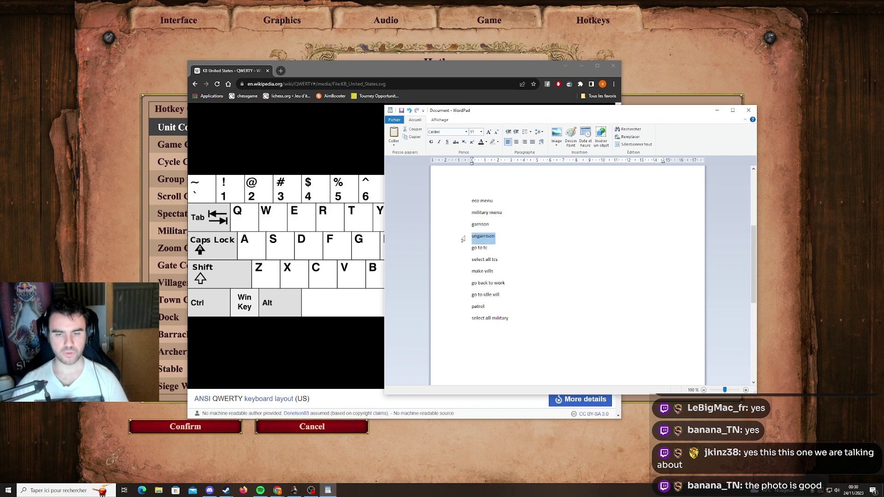
{"action": "left_click", "coordinate": [141, 277]}
{"action": "scroll", "coordinate": [408, 321], "scroll_direction": "down", "scroll_amount": 1}
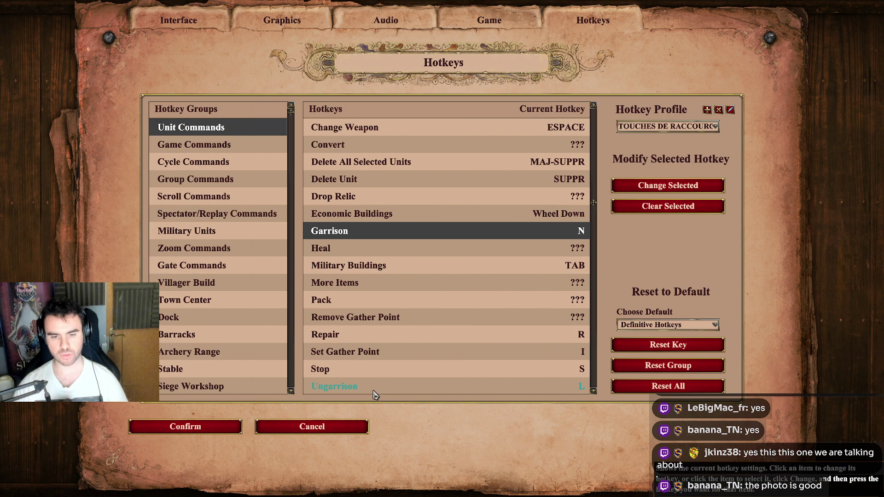
Bring up the QWERTY layout image in Chrome to locate the ungarrison key, and return to the game's hotkey settings.
{"action": "key", "text": "alt+Tab"}
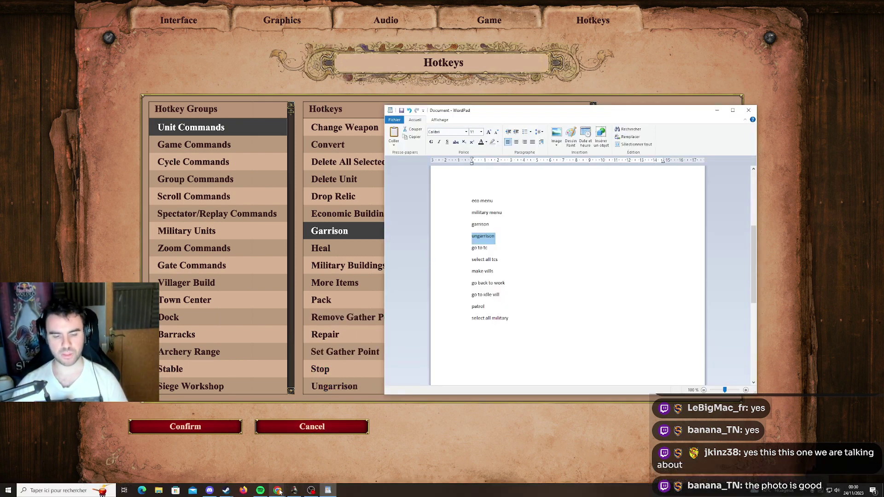
{"action": "mouse_move", "coordinate": [277, 491]}
{"action": "left_click", "coordinate": [397, 460]}
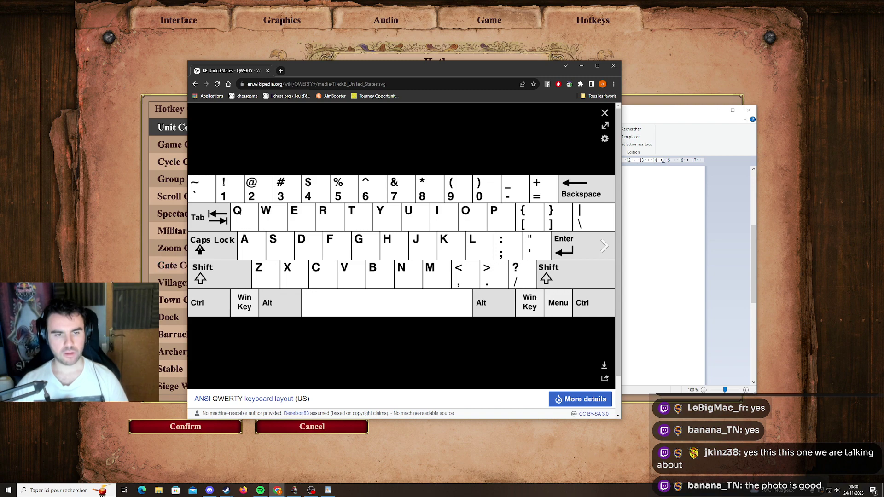
{"action": "left_click", "coordinate": [173, 272]}
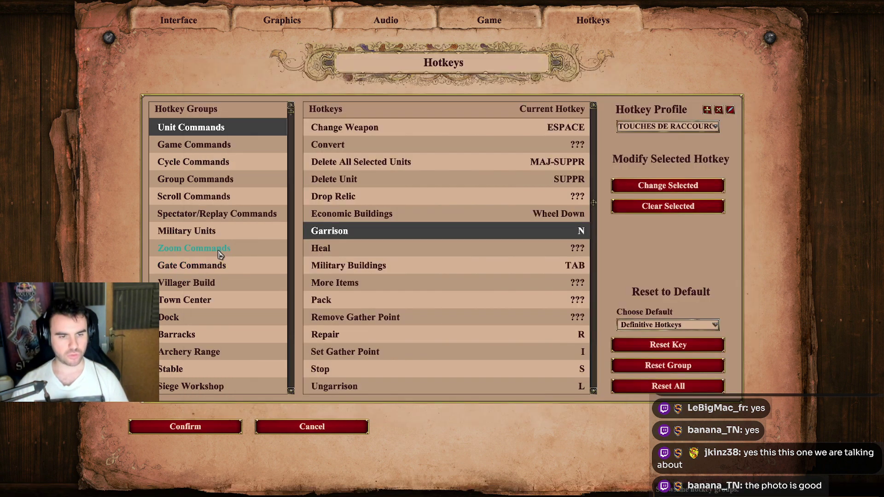
Check the Go Back to Work entry in the Town Center hotkey group and confirm the settings to resume the game.
{"action": "scroll", "coordinate": [219, 254], "scroll_direction": "down", "scroll_amount": 1}
{"action": "left_click", "coordinate": [217, 283]}
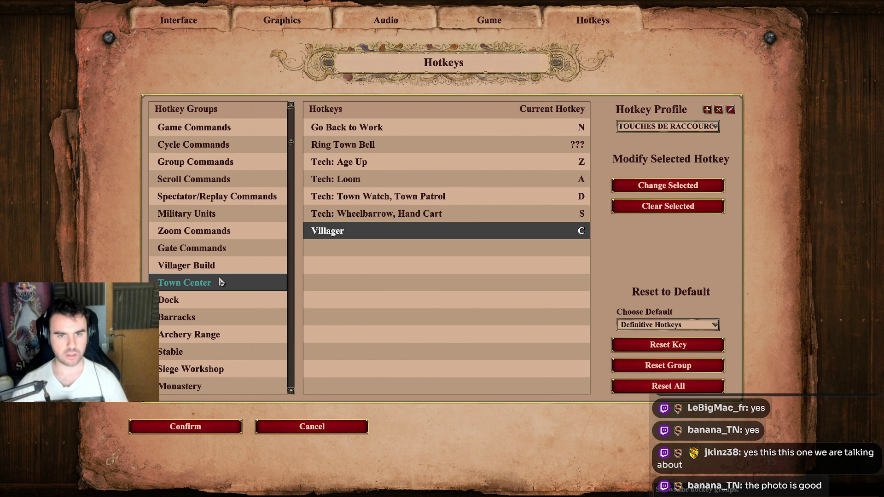
{"action": "left_click", "coordinate": [400, 127]}
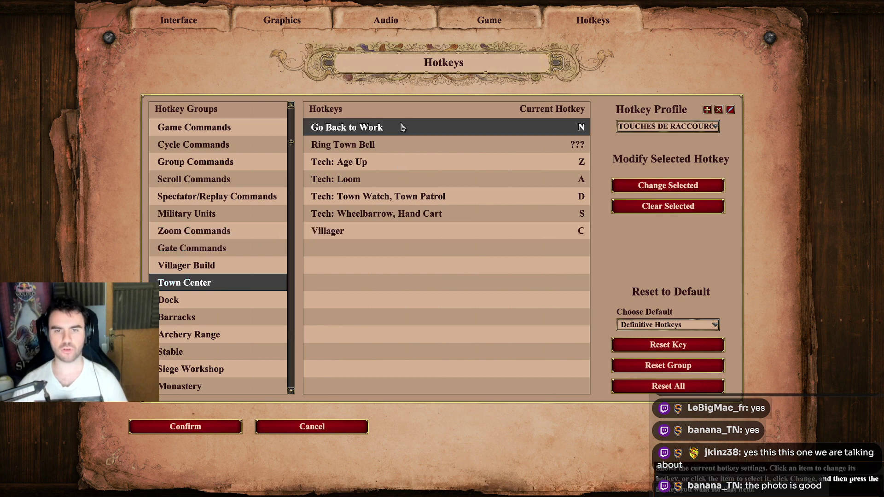
{"action": "left_click", "coordinate": [222, 426]}
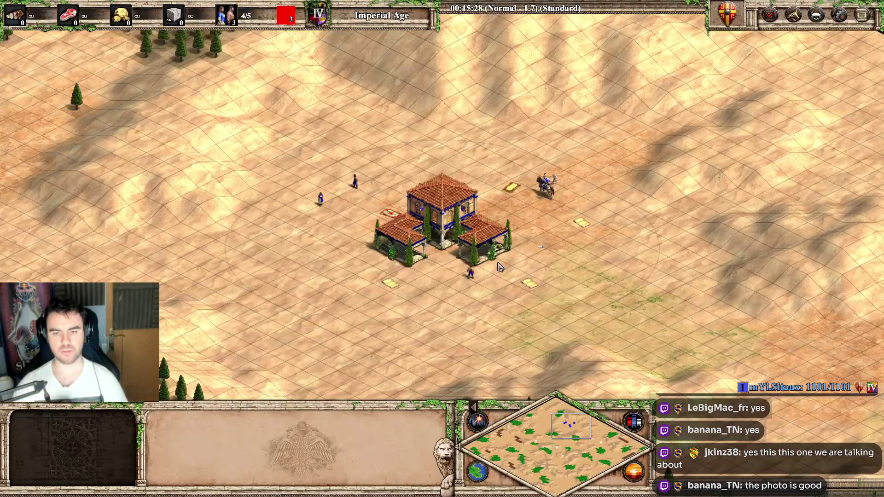
Garrison the villager in the Town Center, set a gather point to its west, ungarrison the villager and select him.
{"action": "left_click", "coordinate": [470, 273]}
{"action": "left_click", "coordinate": [122, 423]}
{"action": "left_click", "coordinate": [438, 239]}
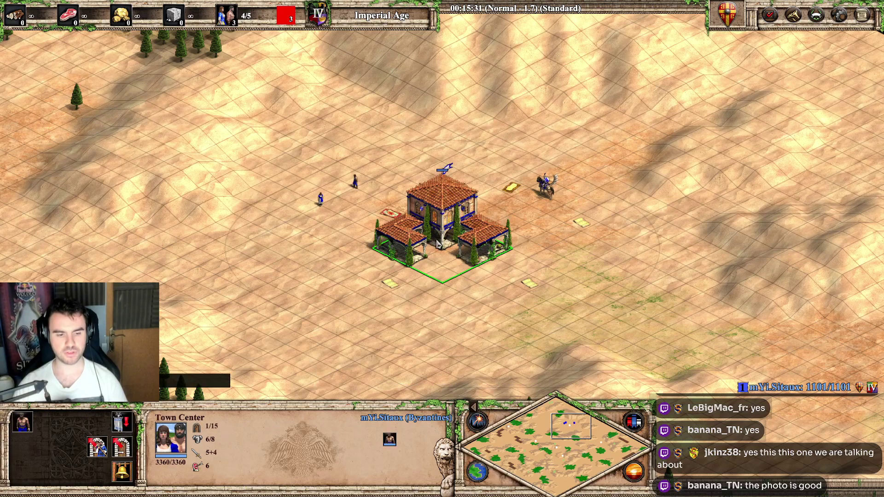
{"action": "right_click", "coordinate": [206, 243]}
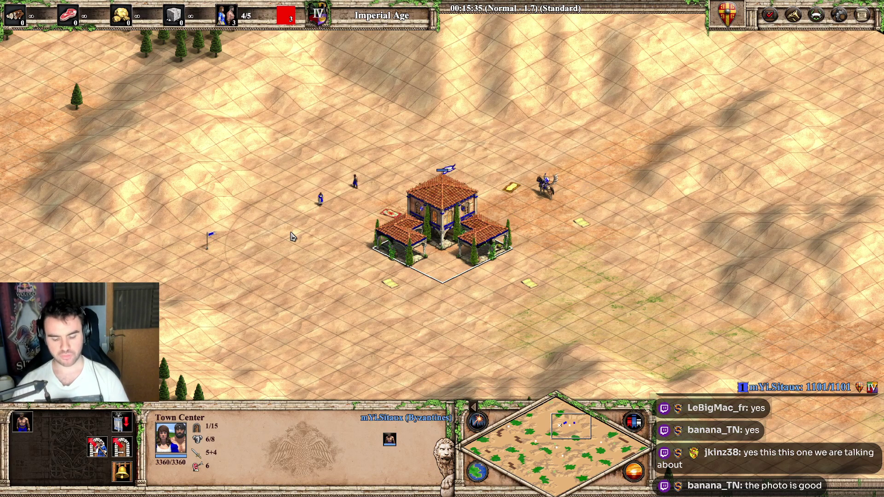
{"action": "key", "text": "alt+u"}
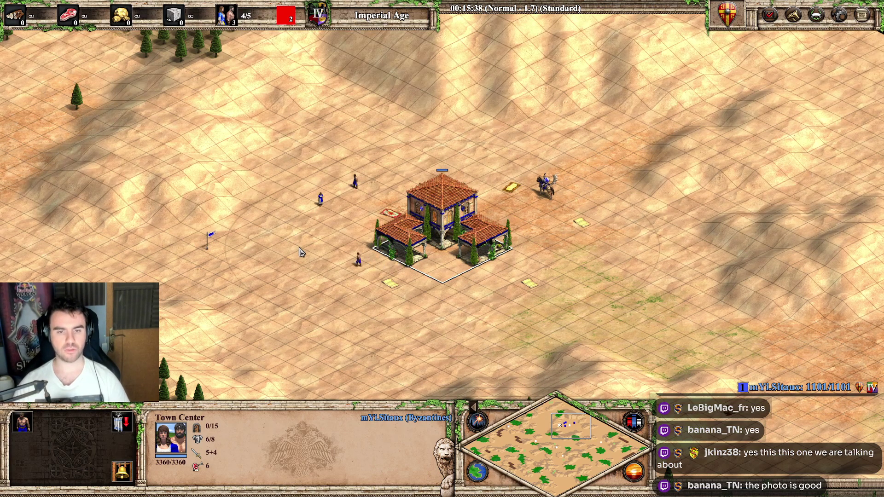
{"action": "left_click", "coordinate": [339, 256]}
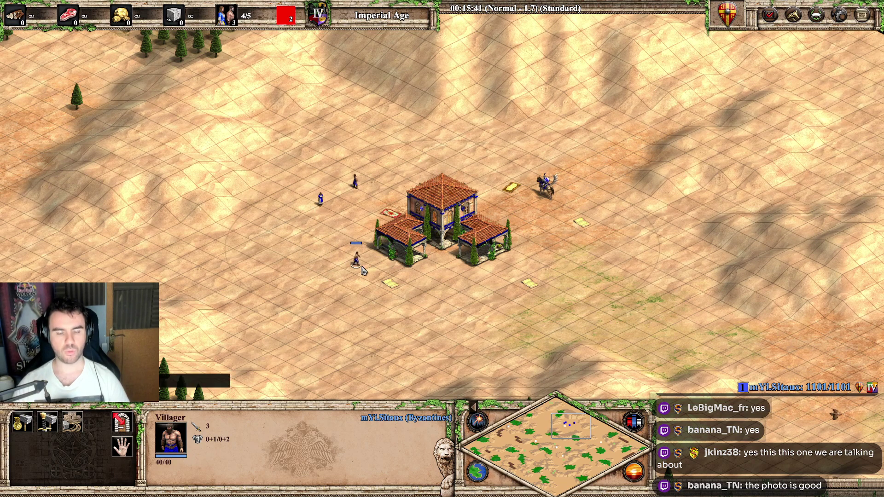
Garrison the villager in the Town Center again, ungarrison him and select him beside the building.
{"action": "key", "text": "alt+g"}
{"action": "left_click", "coordinate": [401, 243]}
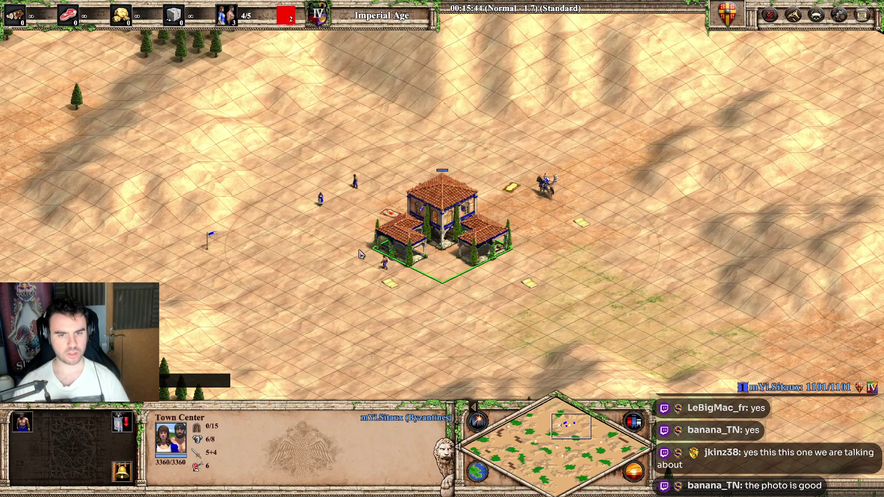
{"action": "left_click_drag", "start_coordinate": [396, 241], "coordinate": [290, 302]}
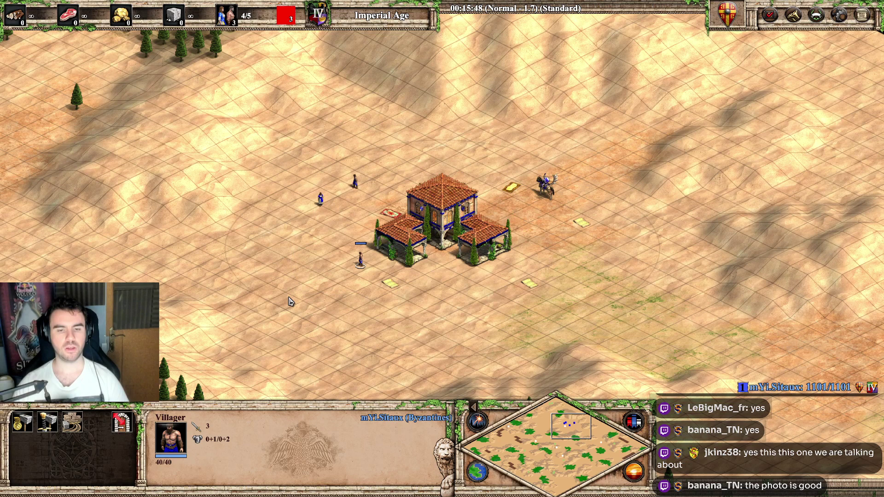
{"action": "key", "text": "F10"}
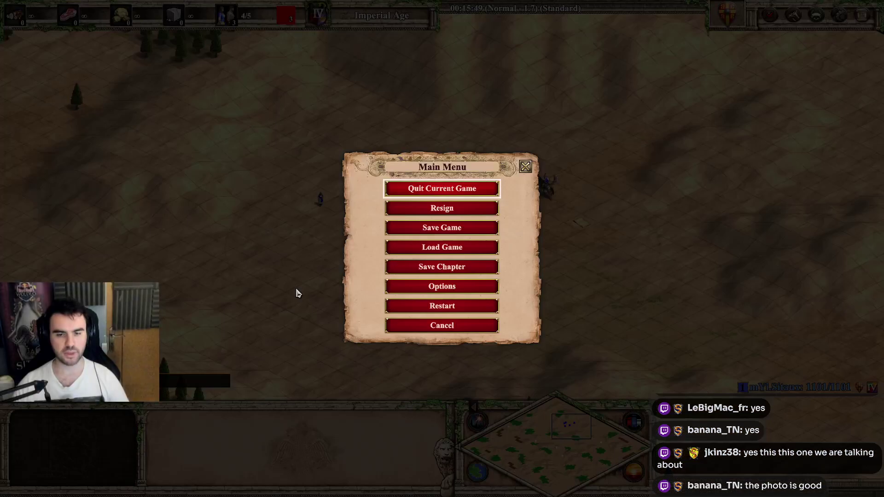
{"action": "key", "text": "Escape"}
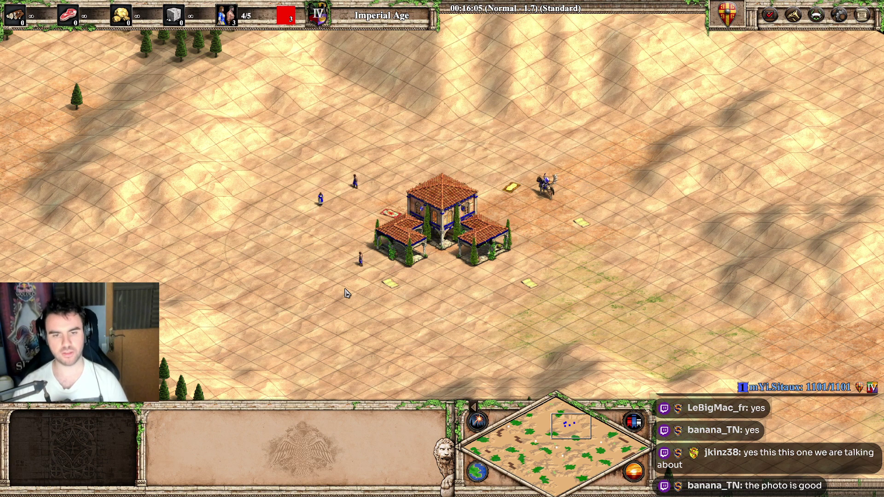
Garrison the villager standing southwest of the Town Center inside it and ungarrison him, twice in a row.
{"action": "left_click", "coordinate": [361, 259]}
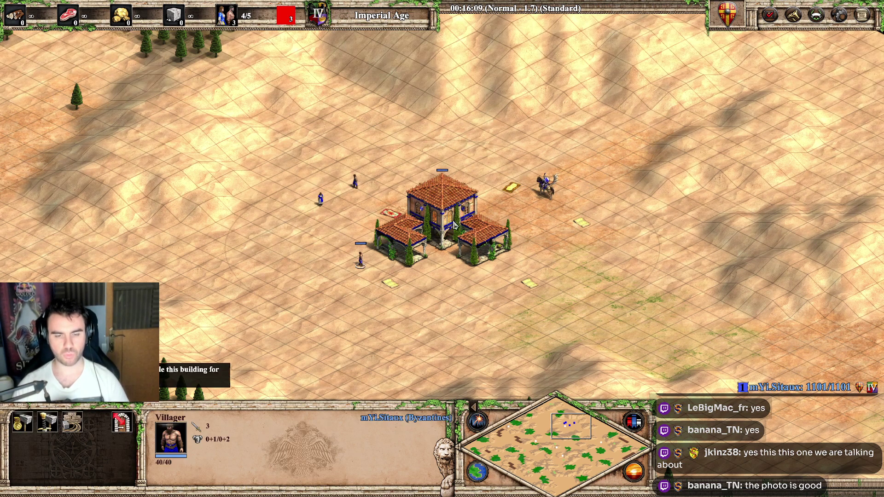
{"action": "key", "text": "t"}
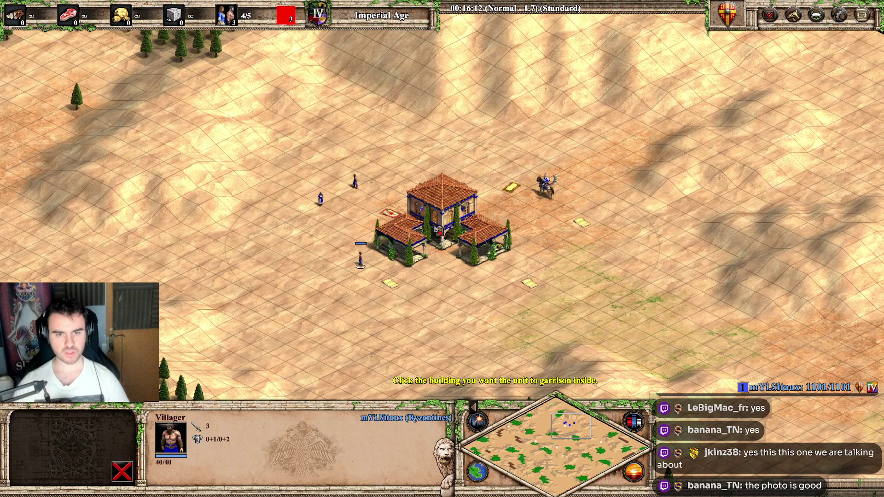
{"action": "left_click", "coordinate": [437, 231]}
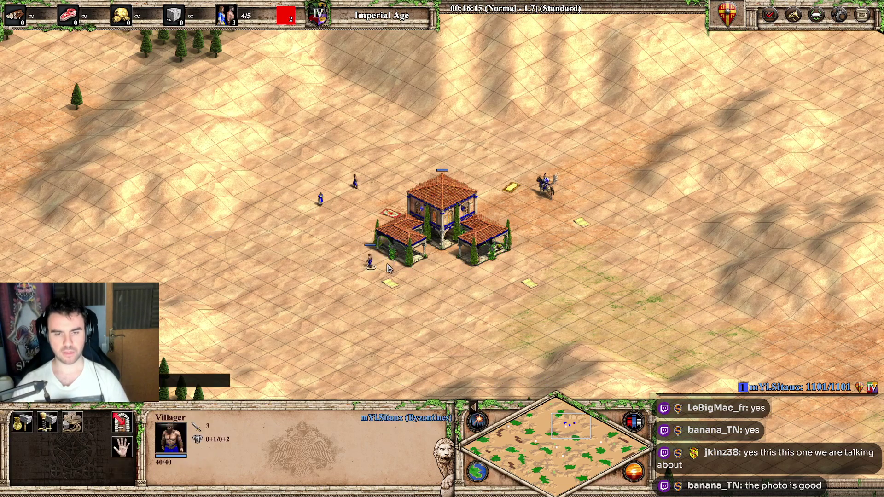
{"action": "key", "text": "g"}
{"action": "left_click", "coordinate": [371, 260]}
{"action": "key", "text": "t"}
{"action": "left_click", "coordinate": [399, 246]}
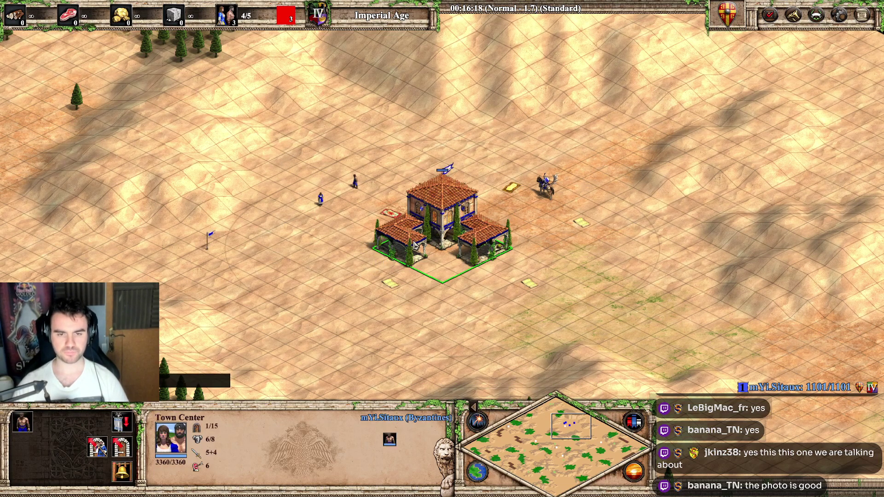
{"action": "key", "text": "g"}
Repeat the garrison and ungarrison cycle with the same villager, finishing with him outside the Town Center.
{"action": "left_click", "coordinate": [371, 261]}
{"action": "key", "text": "g"}
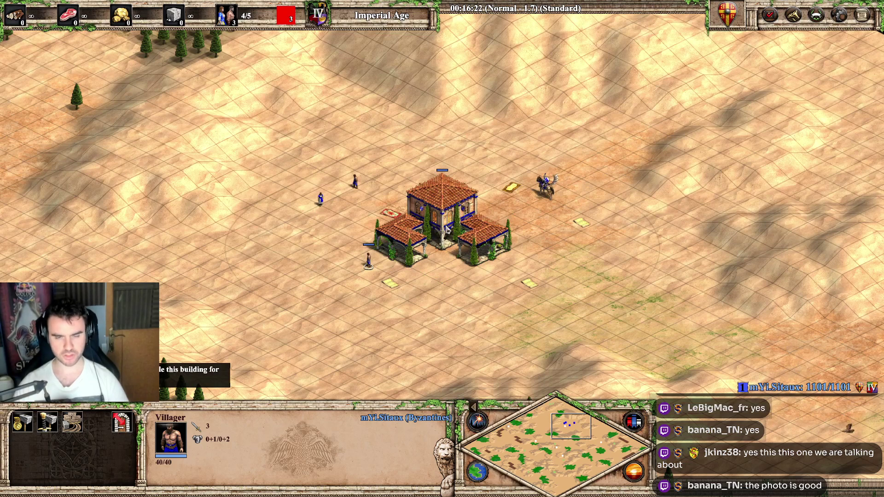
{"action": "left_click", "coordinate": [444, 230]}
{"action": "right_click", "coordinate": [446, 226]}
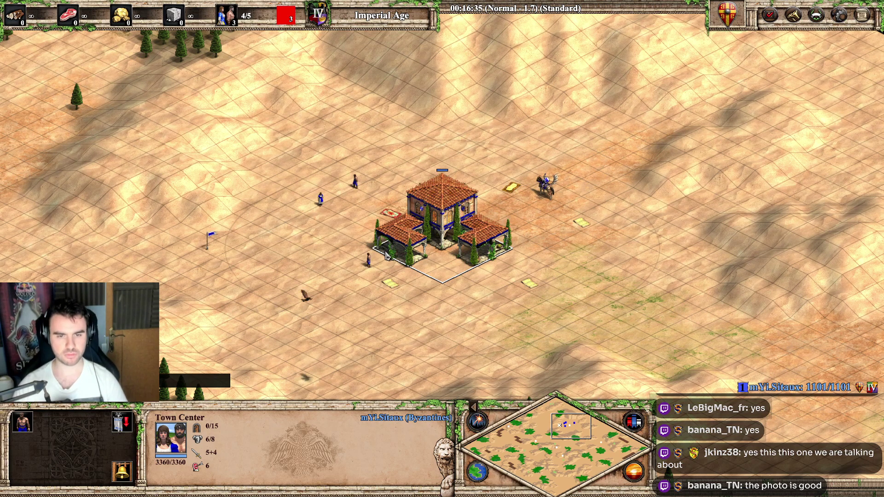
{"action": "left_click", "coordinate": [369, 260]}
{"action": "key", "text": "t"}
{"action": "left_click", "coordinate": [446, 240]}
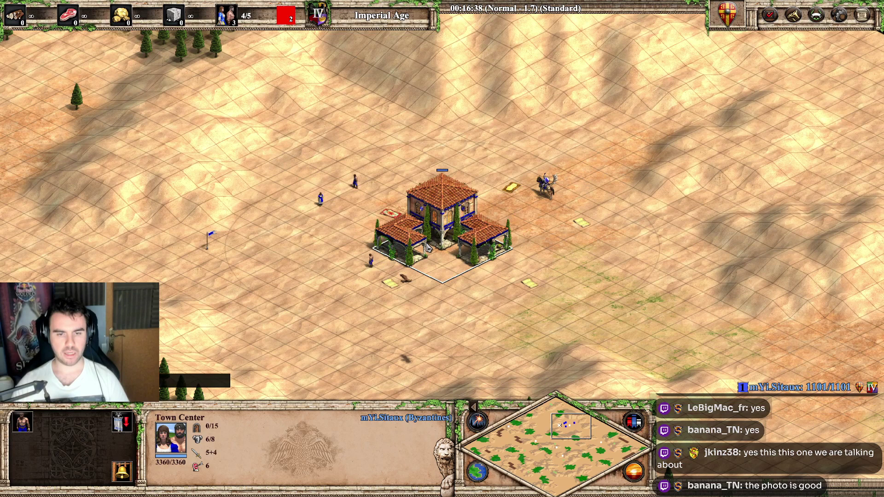
{"action": "left_click", "coordinate": [368, 260]}
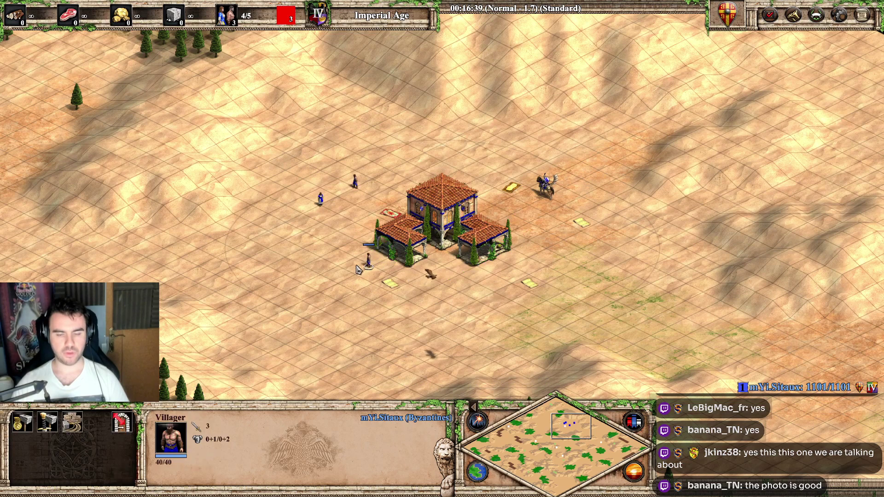
{"action": "left_click", "coordinate": [409, 238]}
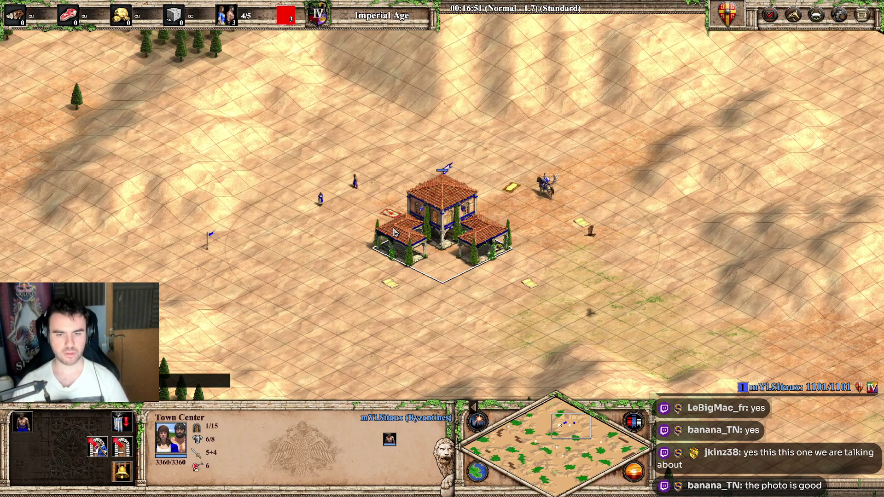
{"action": "key", "text": "g"}
Check the hotkey list in the WordPad notes, return to the game and clear the selection.
{"action": "key", "text": "alt+Tab"}
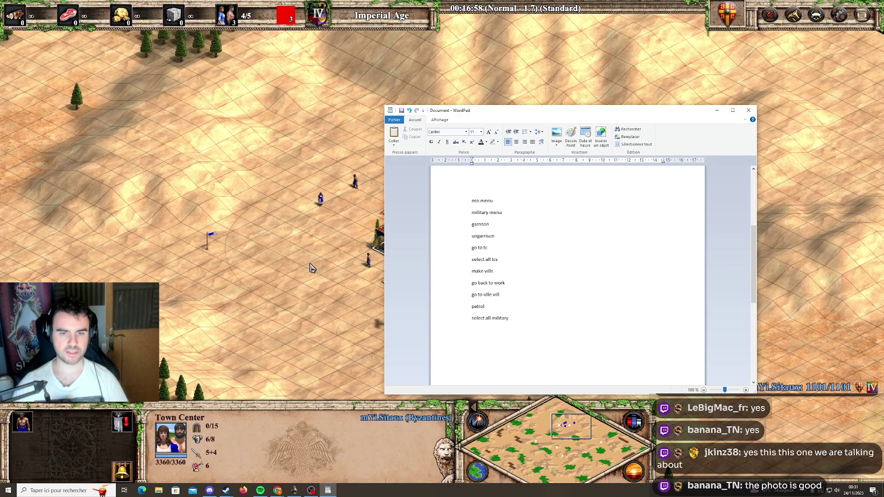
{"action": "left_click", "coordinate": [373, 319]}
{"action": "key", "text": "Escape"}
{"action": "key", "text": "Escape"}
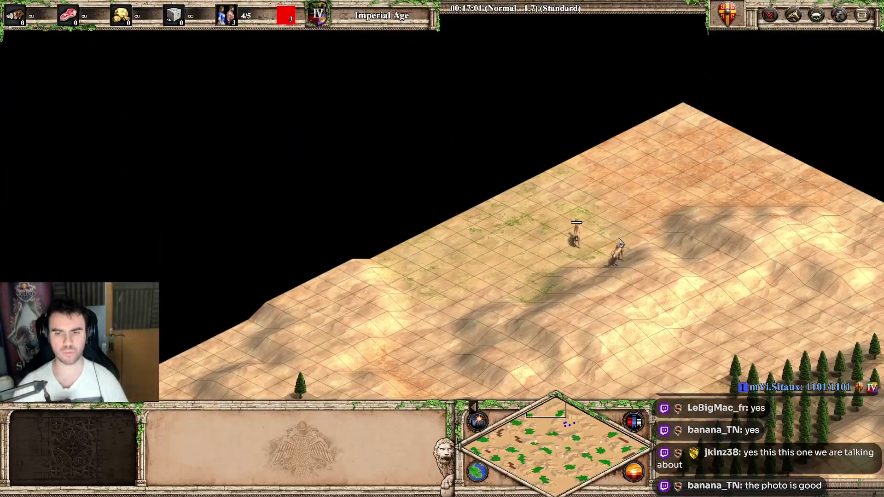
Look around the map's northern corner, jump back with the Go to Town Center hotkey and deselect the building.
{"action": "left_click", "coordinate": [575, 233]}
{"action": "mouse_move", "coordinate": [883, 248]}
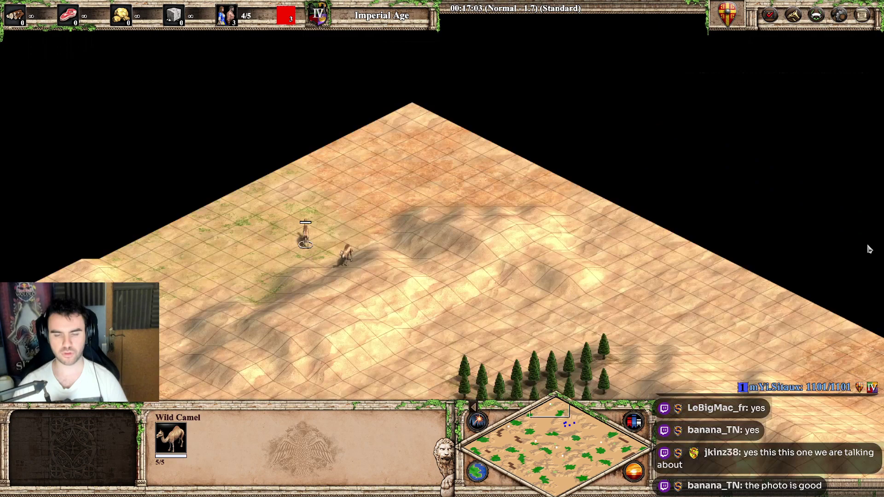
{"action": "mouse_move", "coordinate": [1, 496]}
{"action": "left_click", "coordinate": [318, 251]}
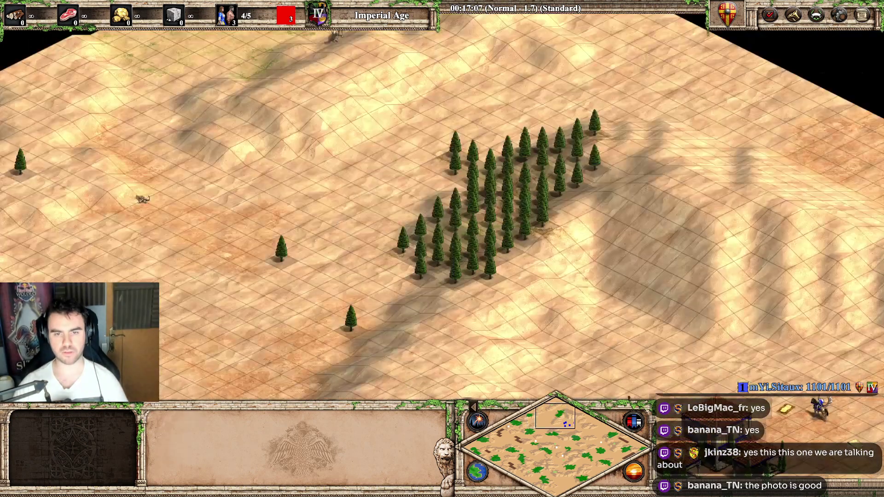
{"action": "left_click", "coordinate": [543, 161]}
{"action": "key", "text": "Up"}
{"action": "key", "text": "Left"}
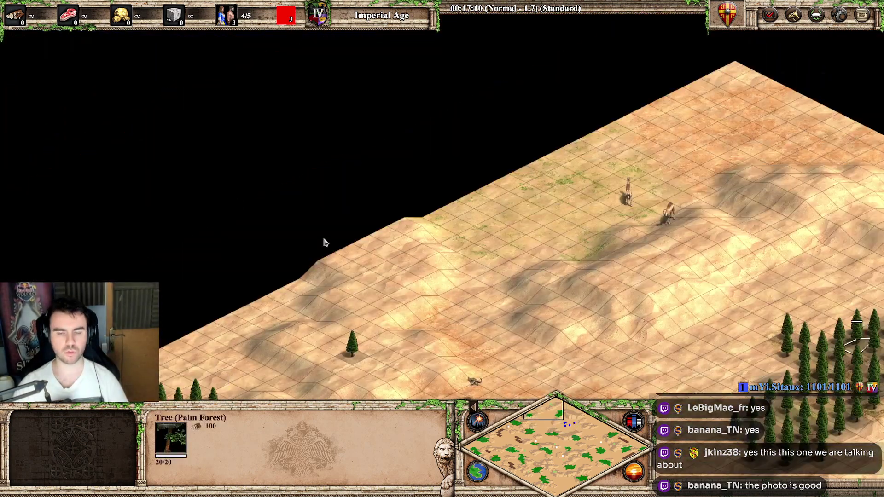
{"action": "key", "text": "Down"}
{"action": "left_click", "coordinate": [427, 267]}
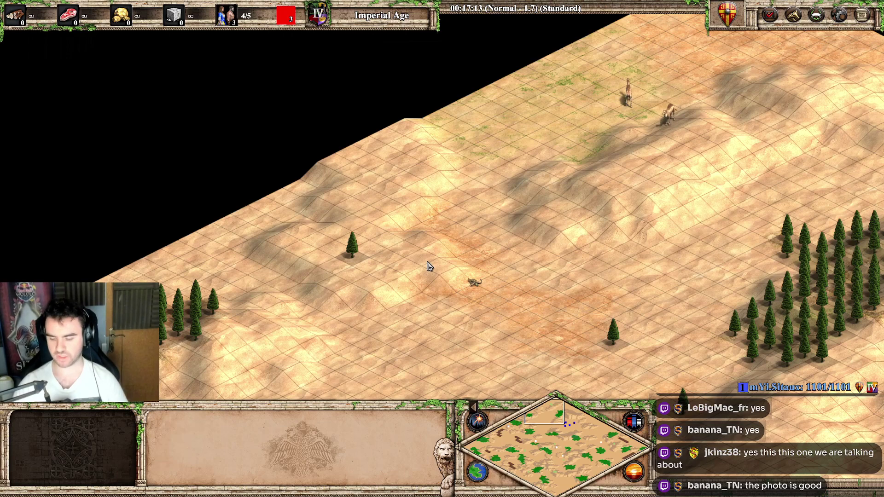
{"action": "key", "text": "h"}
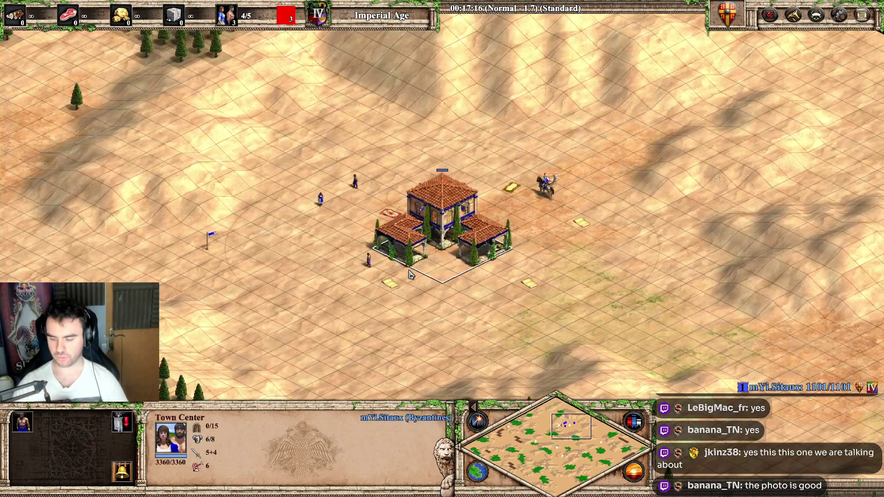
{"action": "left_click", "coordinate": [365, 309]}
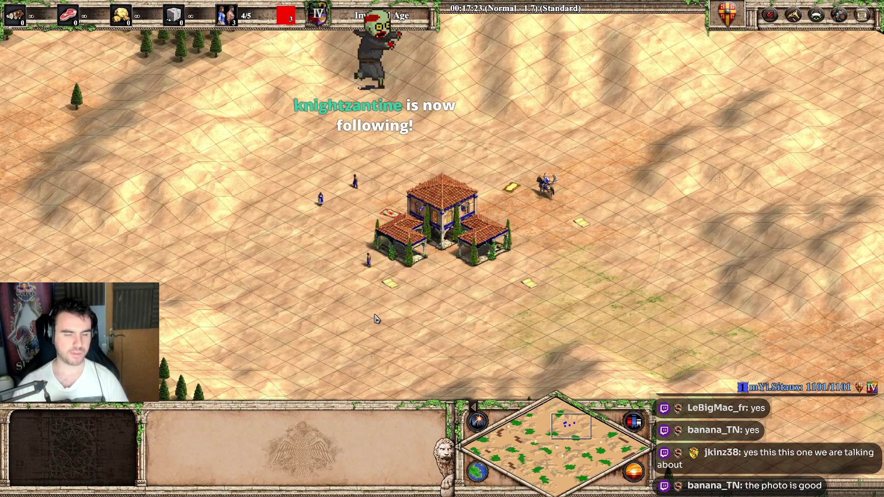
Look up Go to Town Center in the Cycle Commands hotkey group and confirm the settings to resume the game.
{"action": "key", "text": "F10"}
{"action": "left_click", "coordinate": [403, 287]}
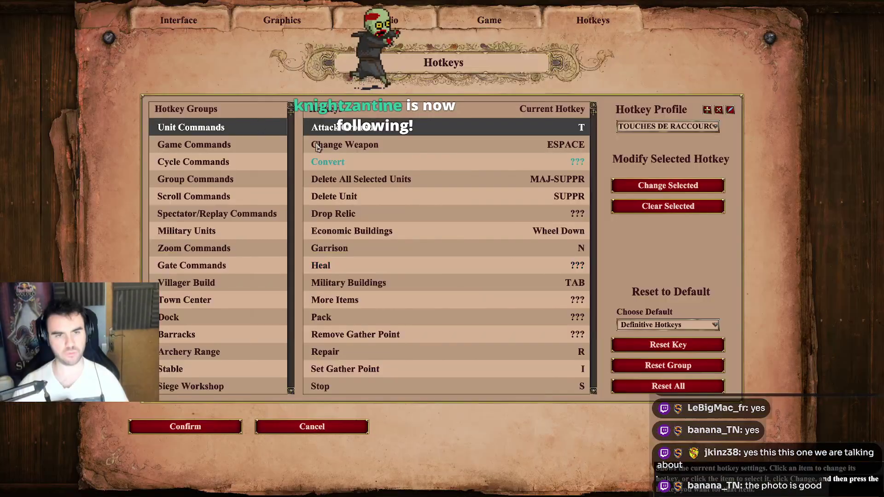
{"action": "left_click", "coordinate": [216, 160]}
{"action": "scroll", "coordinate": [487, 278], "scroll_direction": "down", "scroll_amount": 3}
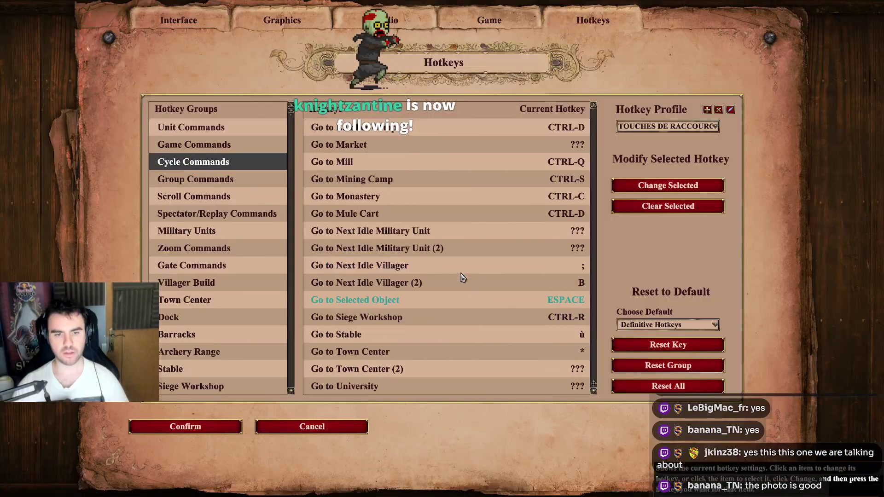
{"action": "left_click", "coordinate": [399, 358]}
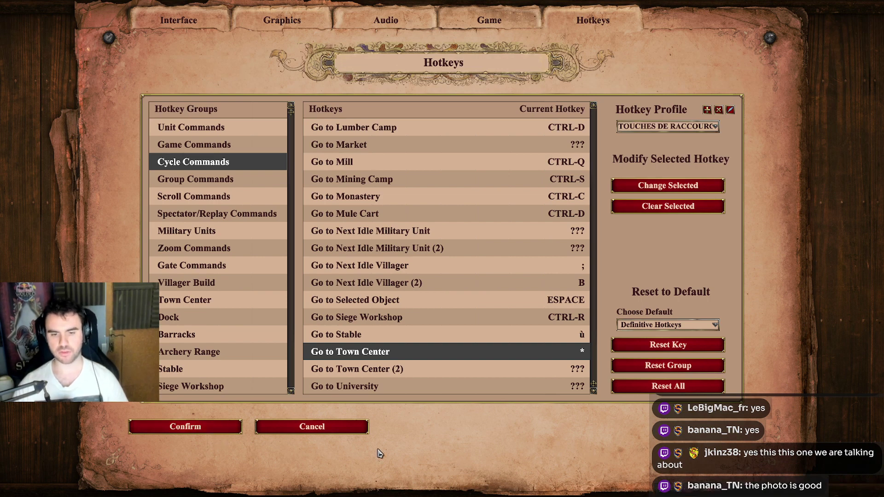
{"action": "left_click", "coordinate": [202, 431]}
Check the WordPad notes and find the Select all Town Centers hotkey in the game's Game Commands group.
{"action": "key", "text": "alt+Tab"}
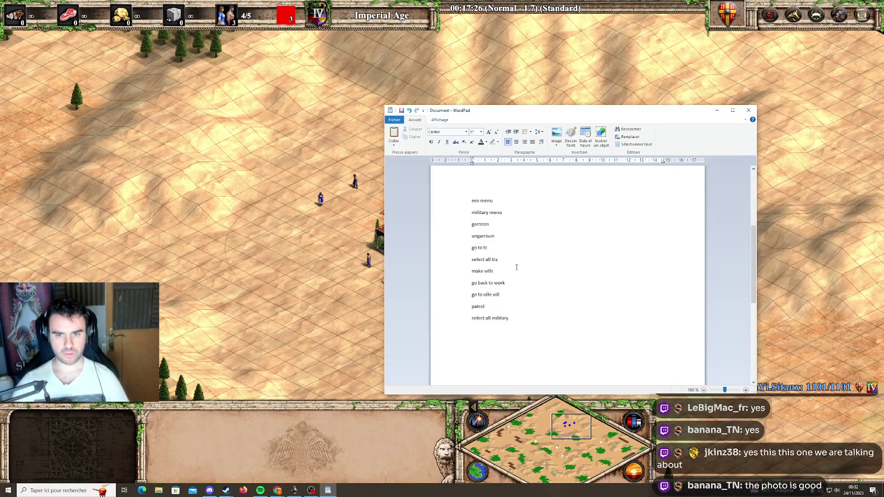
{"action": "key", "text": "alt+Tab"}
{"action": "key", "text": "F10"}
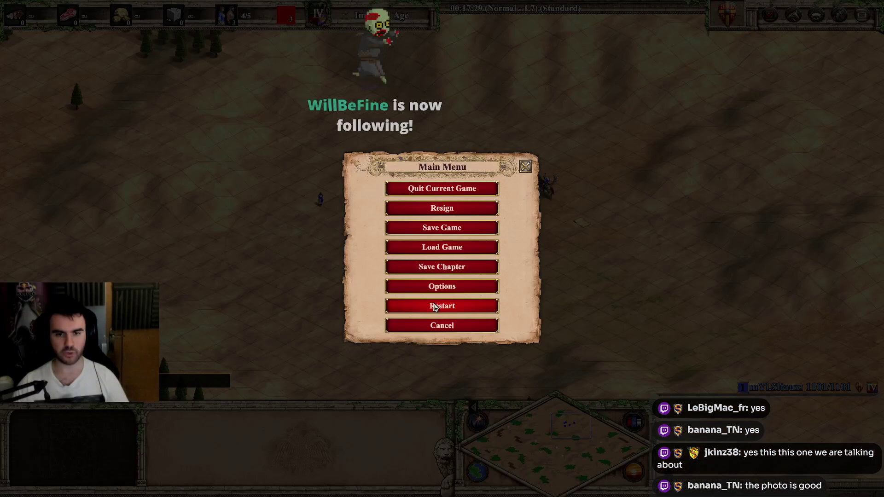
{"action": "left_click", "coordinate": [441, 287]}
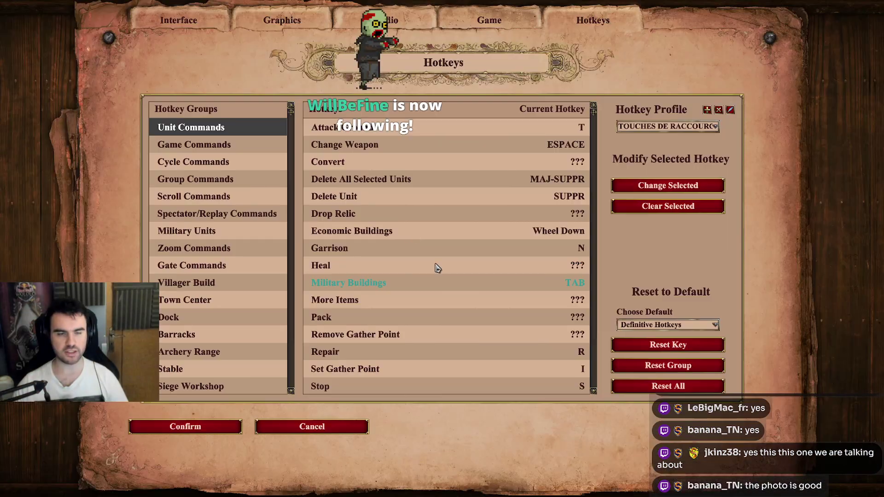
{"action": "left_click", "coordinate": [214, 145]}
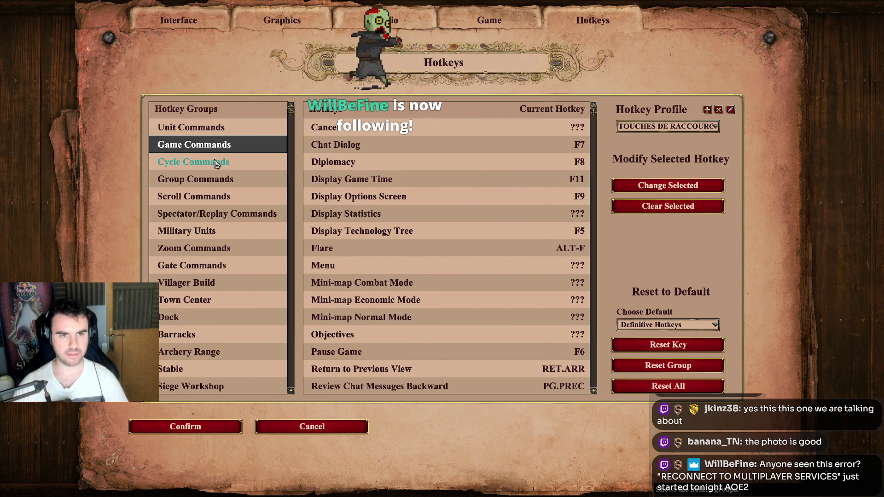
{"action": "scroll", "coordinate": [393, 253], "scroll_direction": "down", "scroll_amount": 9}
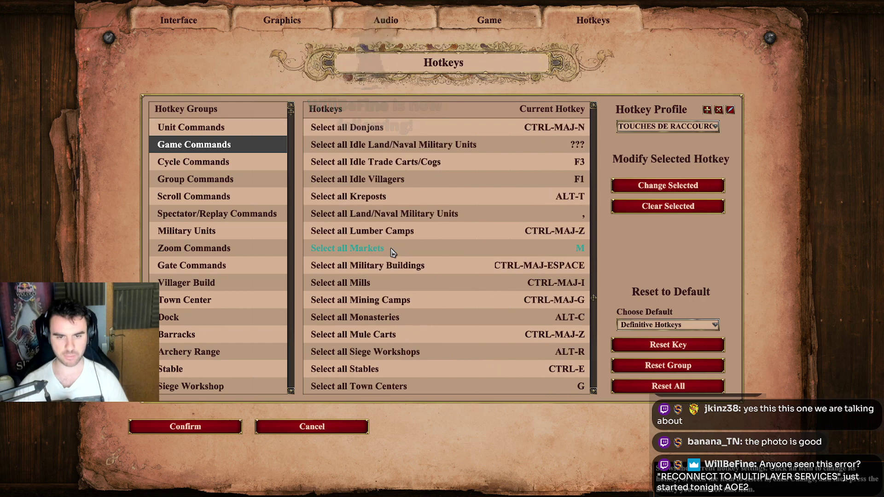
{"action": "scroll", "coordinate": [392, 252], "scroll_direction": "down", "scroll_amount": 10}
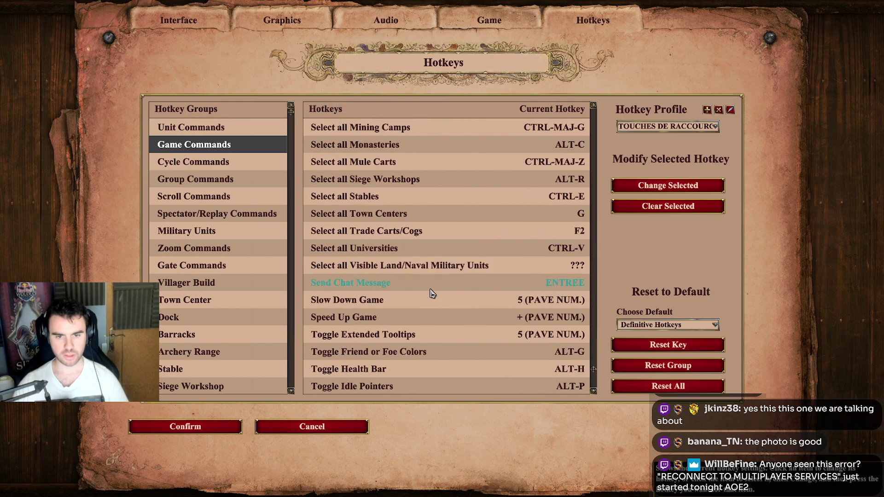
{"action": "scroll", "coordinate": [432, 293], "scroll_direction": "down", "scroll_amount": 1}
{"action": "scroll", "coordinate": [431, 300], "scroll_direction": "up", "scroll_amount": 6}
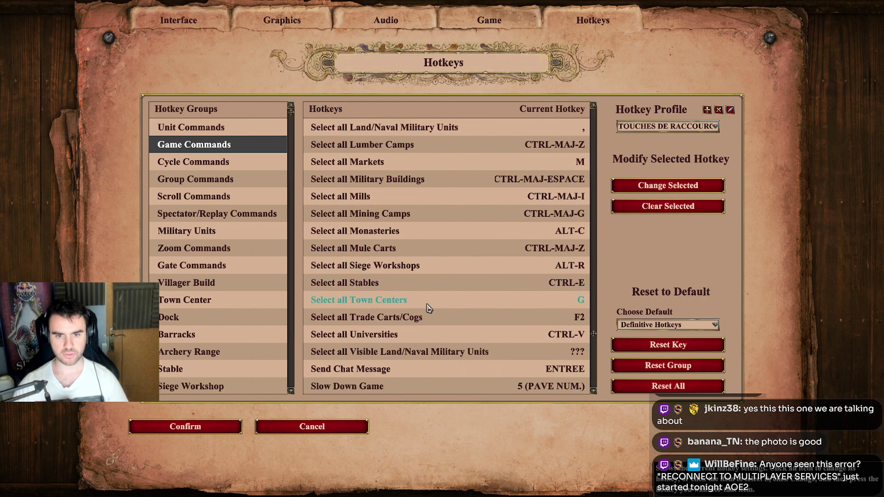
{"action": "left_click", "coordinate": [417, 283]}
{"action": "left_click", "coordinate": [411, 299]}
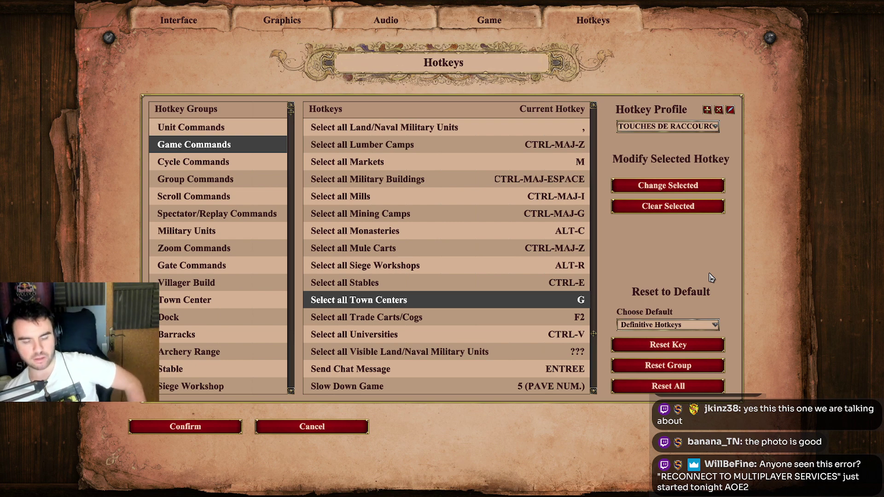
Recheck the WordPad list against the selected hotkey and bring up the QWERTY layout image in Chrome.
{"action": "key", "text": "alt+Tab"}
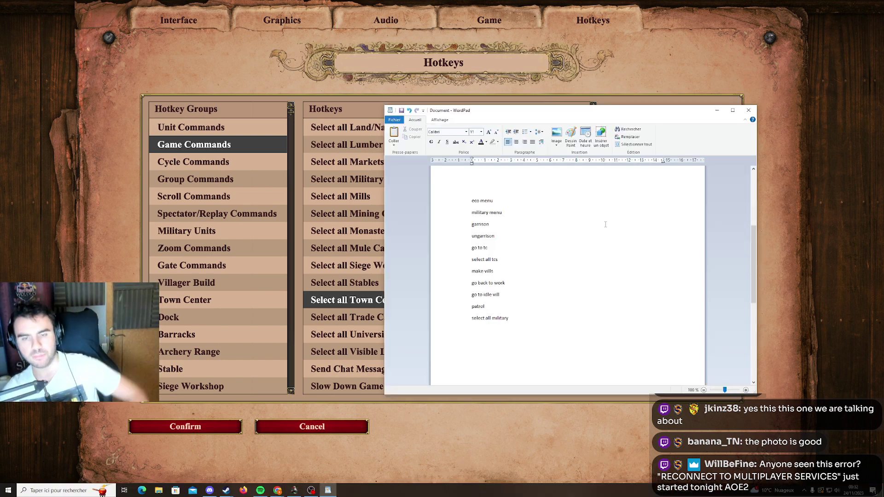
{"action": "key", "text": "alt+Tab"}
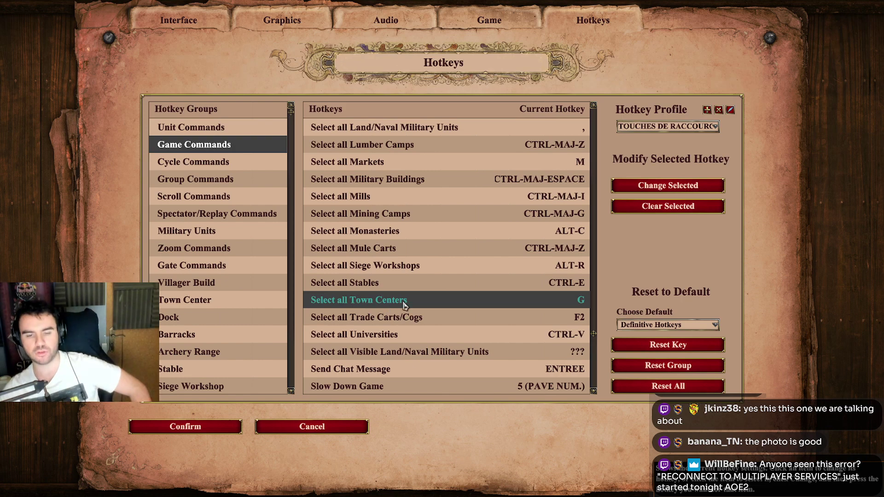
{"action": "key", "text": "alt+Tab"}
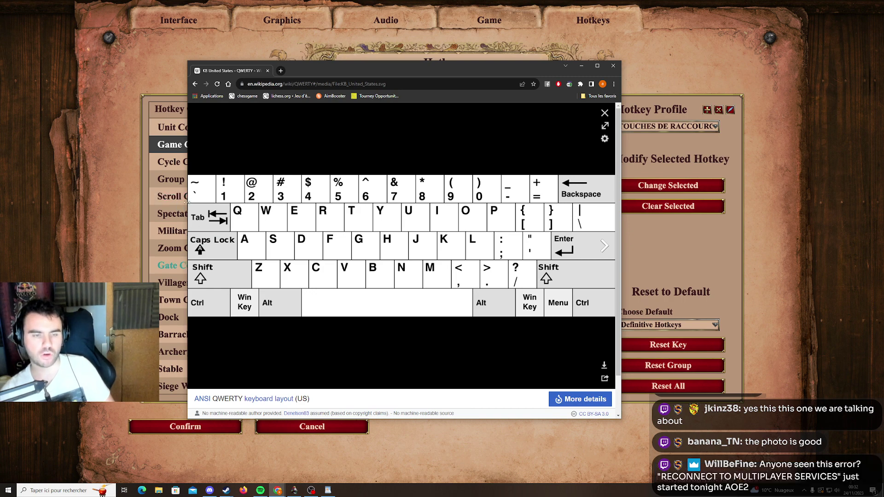
Compare the game's Select all Town Centers hotkey with the WordPad notes and the QWERTY layout image in Chrome, returning to the game's hotkey list.
{"action": "left_click", "coordinate": [109, 264]}
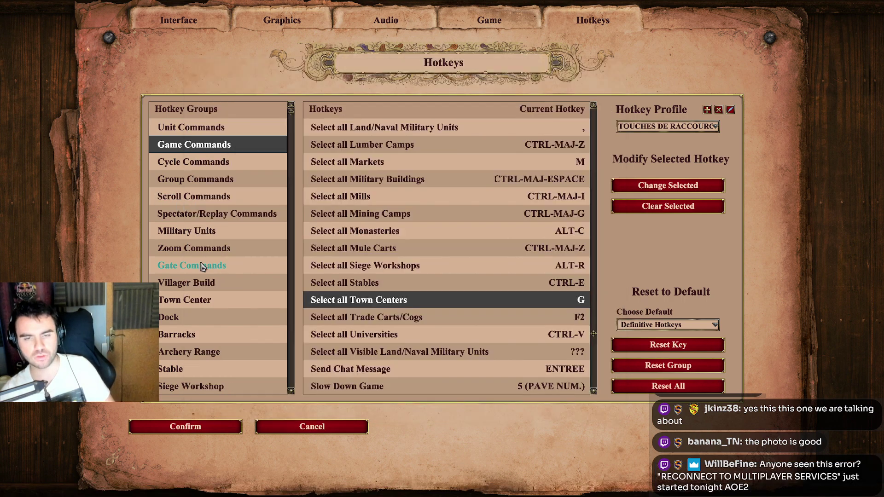
{"action": "key", "text": "alt+Tab"}
{"action": "left_click", "coordinate": [501, 189]}
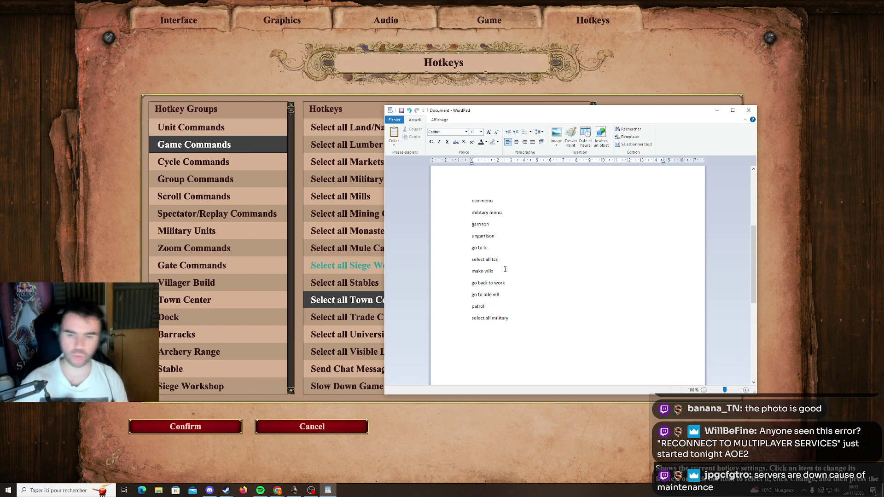
{"action": "key", "text": "alt+Tab"}
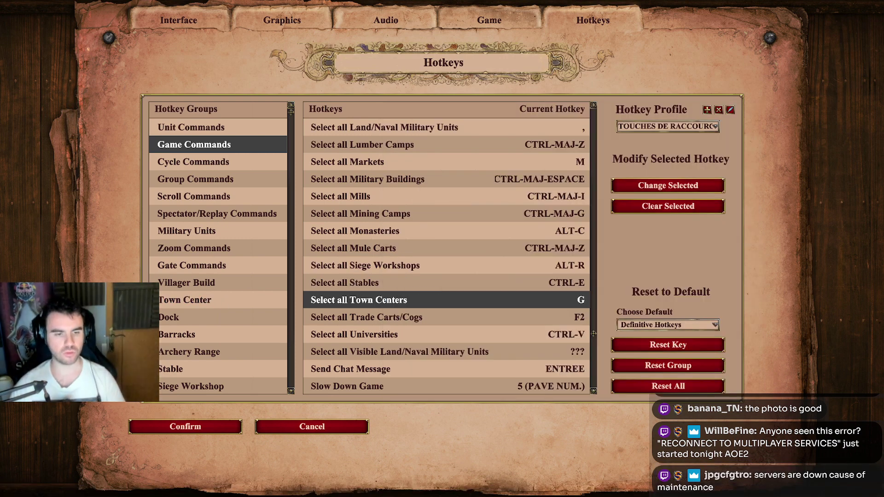
{"action": "key", "text": "alt+Tab"}
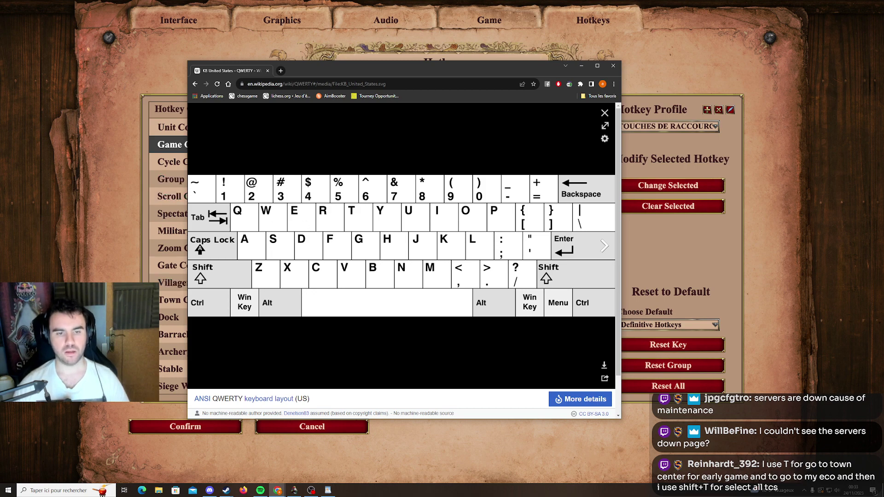
{"action": "key", "text": "alt+Tab"}
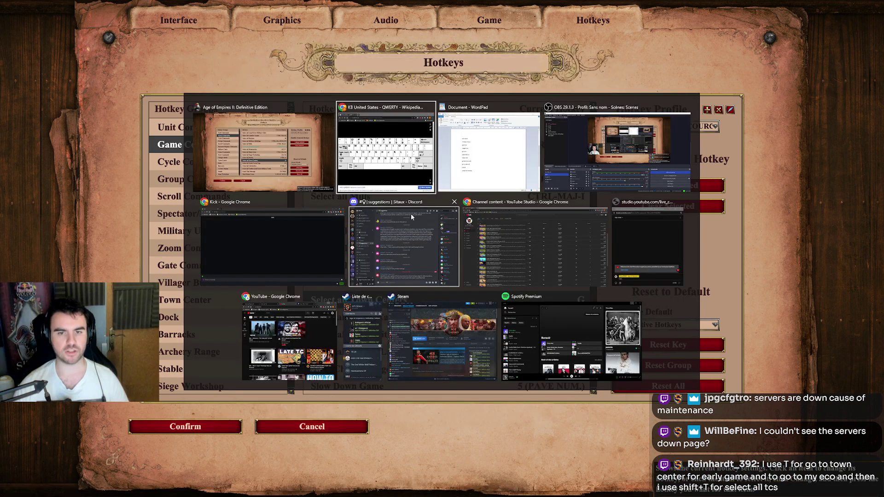
Bring up the WordPad notes, highlight "go back to work" and "go to idle vill" in turn, and clear the highlight.
{"action": "key", "text": "alt+Tab"}
{"action": "left_click", "coordinate": [473, 167]}
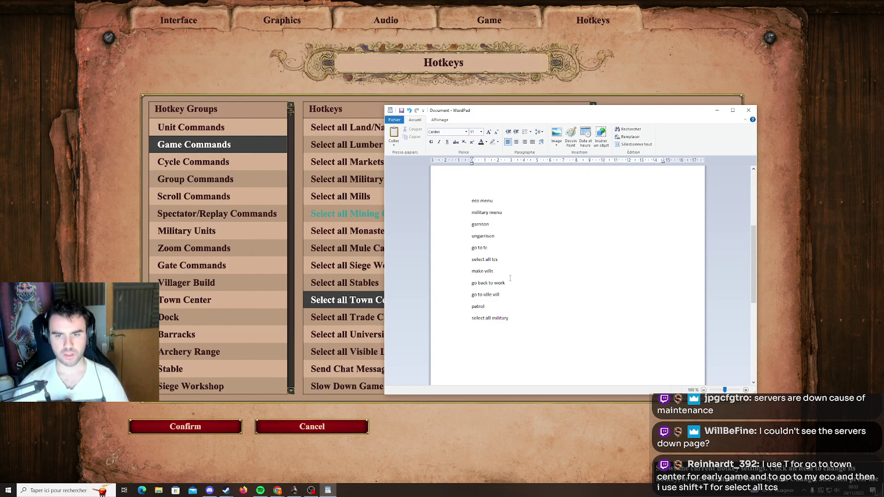
{"action": "left_click_drag", "start_coordinate": [506, 282], "coordinate": [452, 289]}
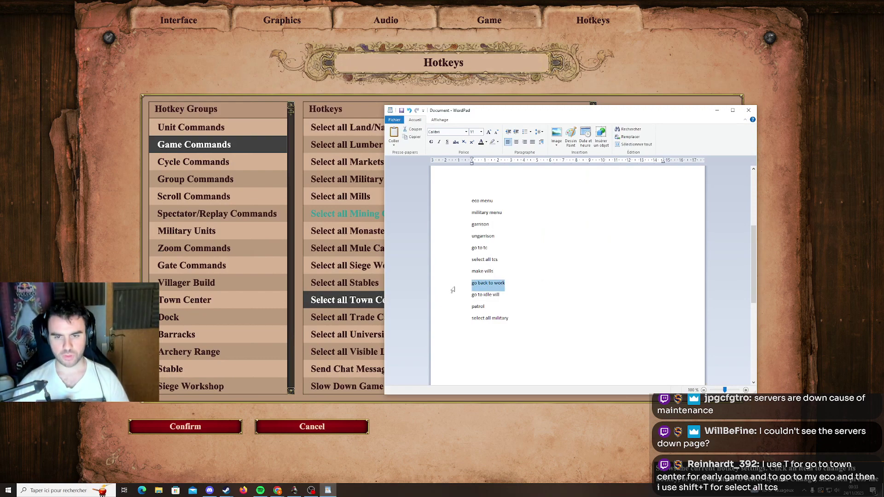
{"action": "left_click", "coordinate": [537, 293]}
{"action": "left_click_drag", "start_coordinate": [534, 293], "coordinate": [471, 296]}
{"action": "left_click", "coordinate": [503, 296]}
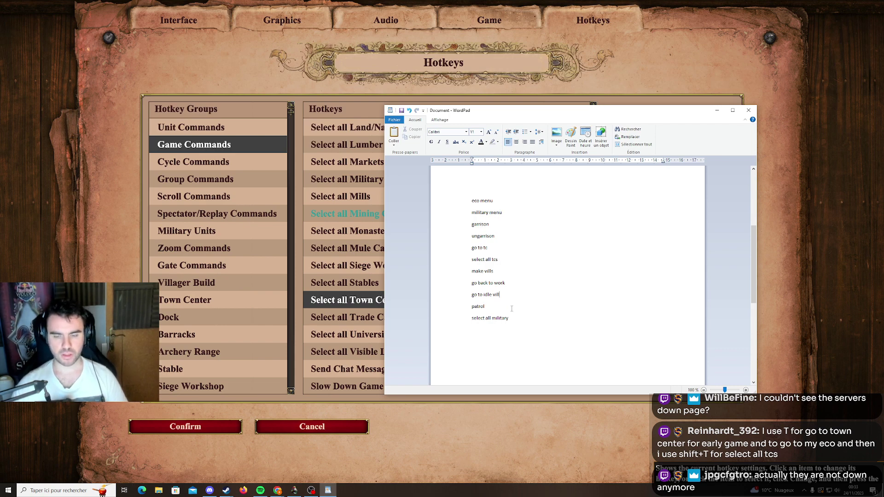
Confirm the hotkey settings to resume the game and select the Hussar with control group 1.
{"action": "left_click", "coordinate": [178, 432]}
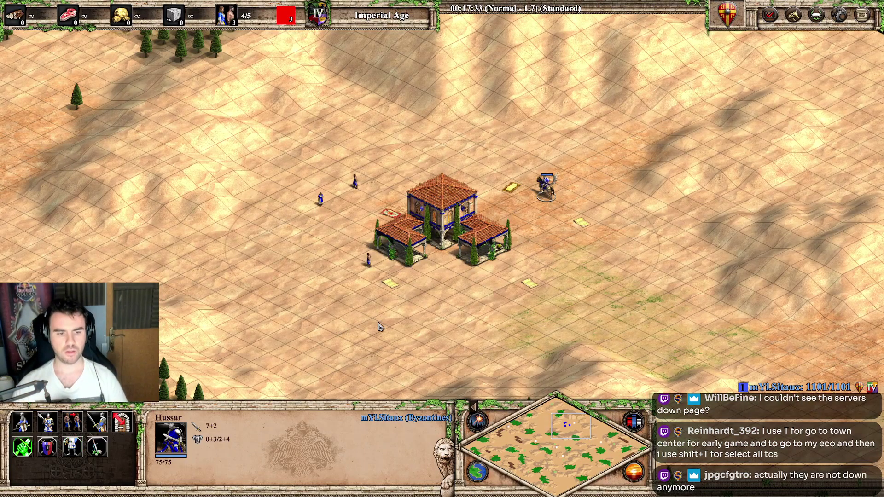
{"action": "key", "text": "1"}
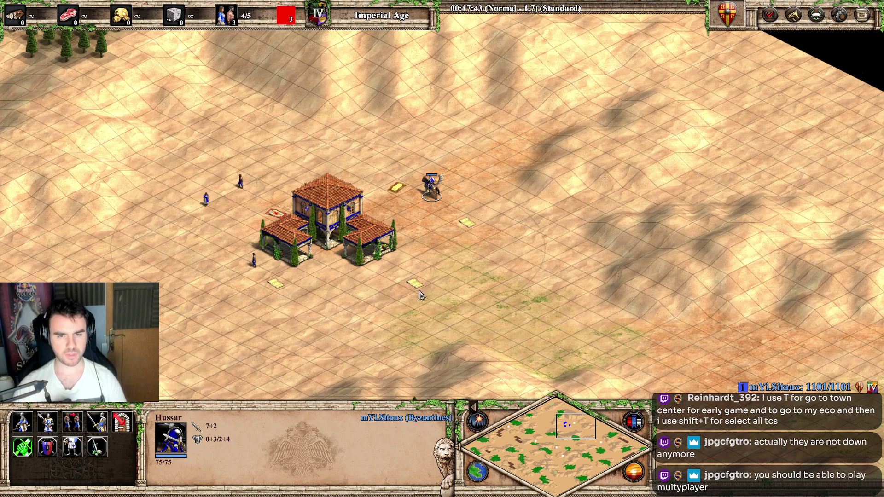
Consult the QWERTY layout image in Chrome and the WordPad notes, returning to the game with the Hussar deselected.
{"action": "key", "text": "alt+Tab"}
{"action": "left_click", "coordinate": [490, 152]}
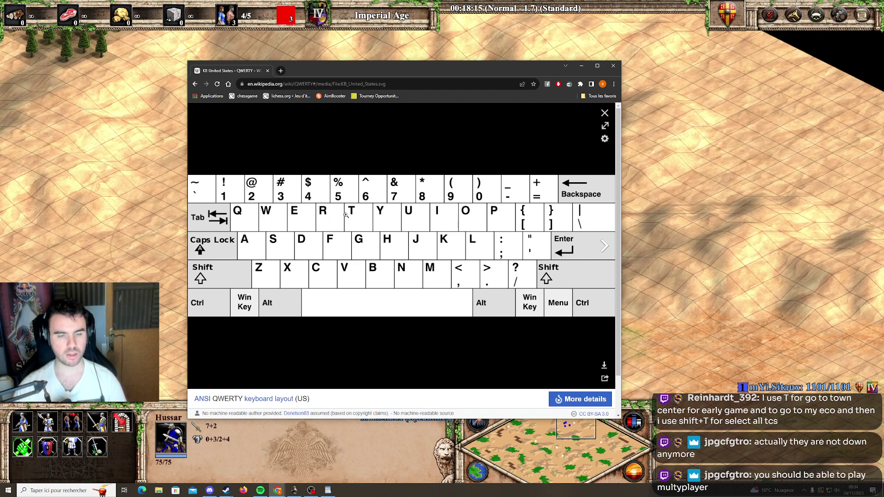
{"action": "left_click", "coordinate": [166, 236]}
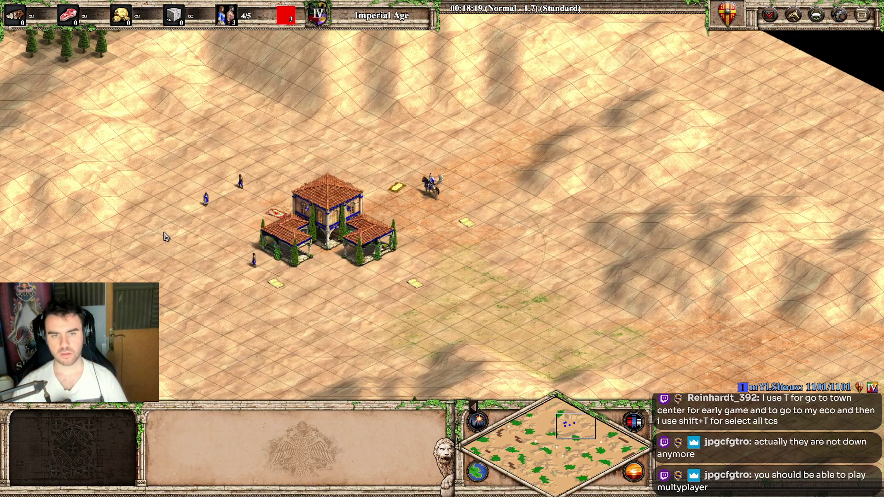
{"action": "key", "text": "alt+Tab"}
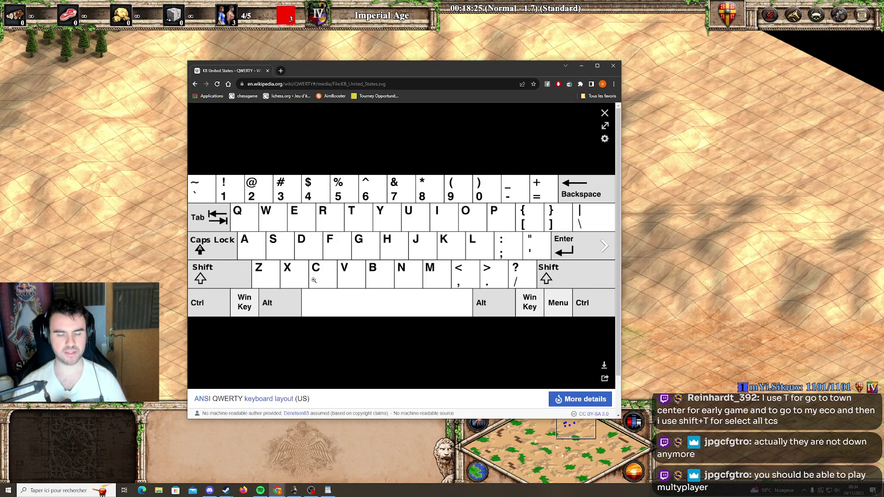
{"action": "key", "text": "alt+Tab"}
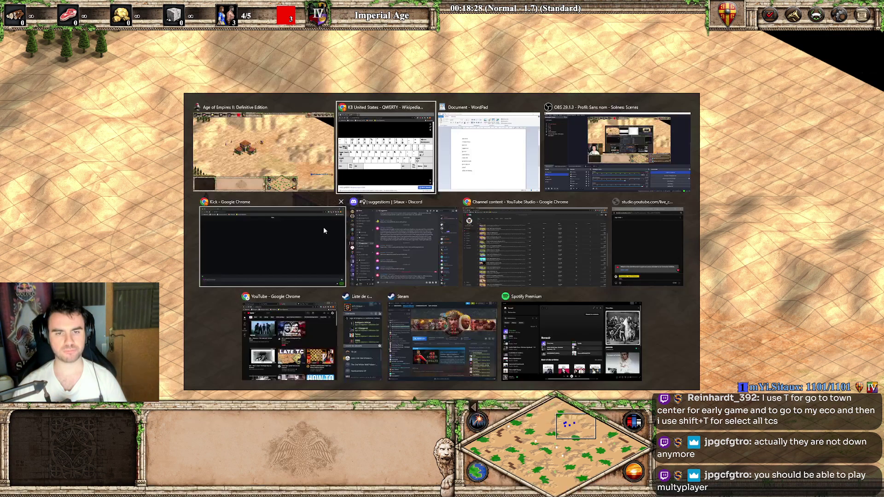
{"action": "left_click", "coordinate": [468, 170]}
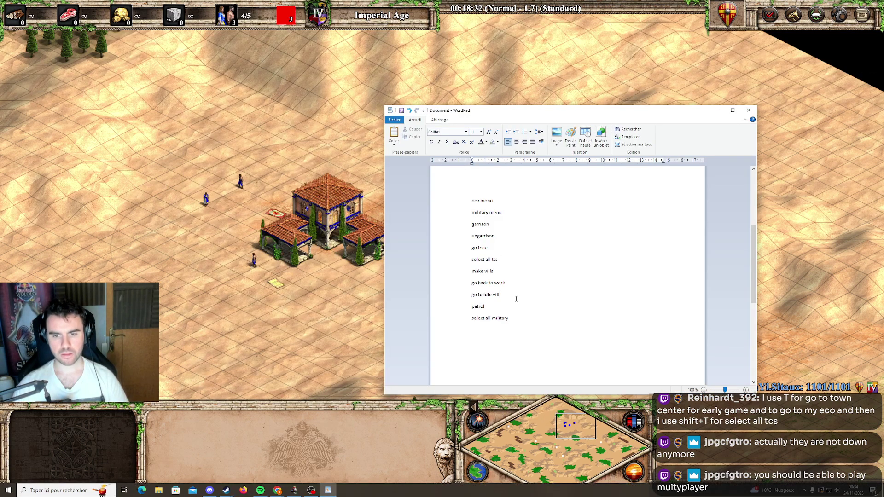
{"action": "left_click", "coordinate": [256, 310]}
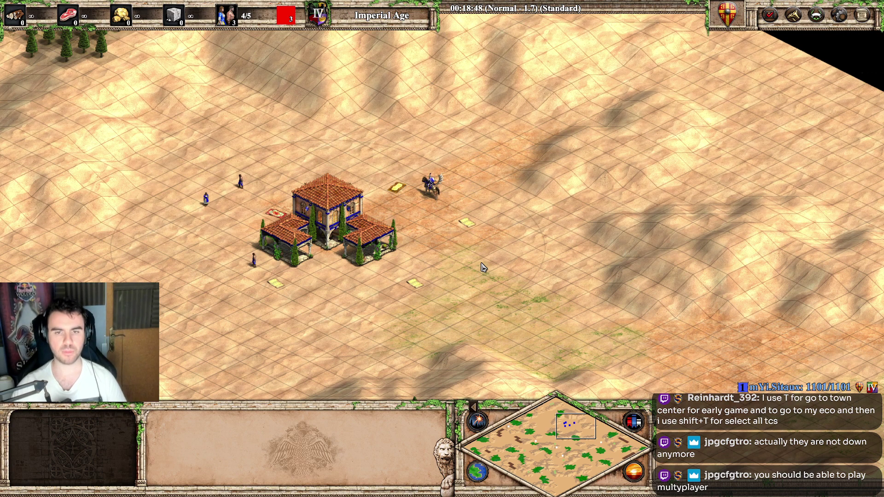
Select and deselect the Hussar beside the Town Center, and point out the number 1 key on the QWERTY image in Chrome.
{"action": "left_click_drag", "start_coordinate": [533, 128], "coordinate": [390, 228]}
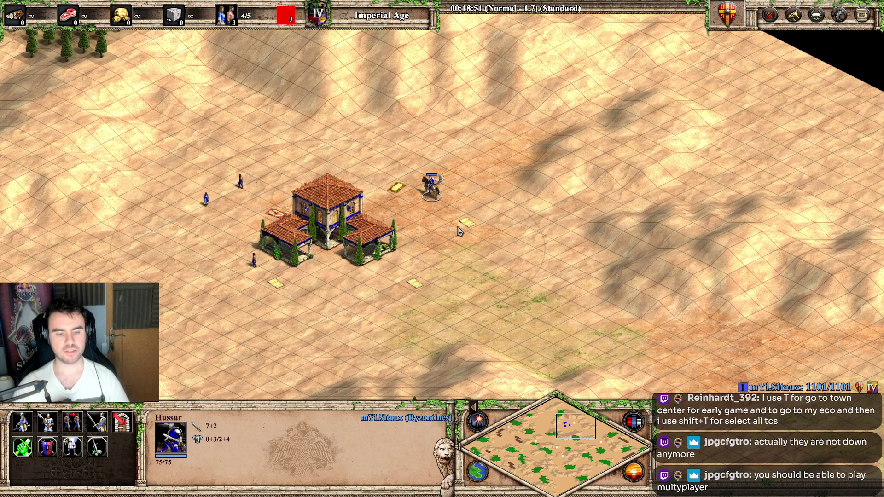
{"action": "left_click", "coordinate": [471, 235]}
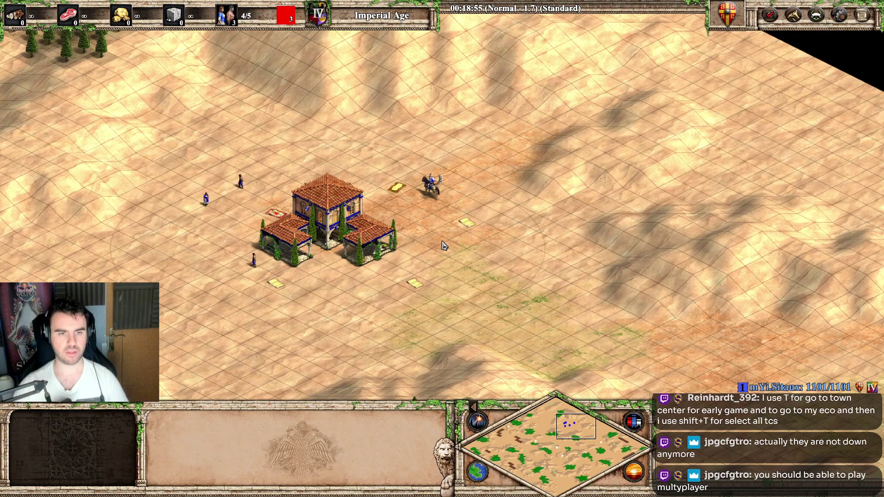
{"action": "key", "text": "Left"}
{"action": "key", "text": "alt+Tab"}
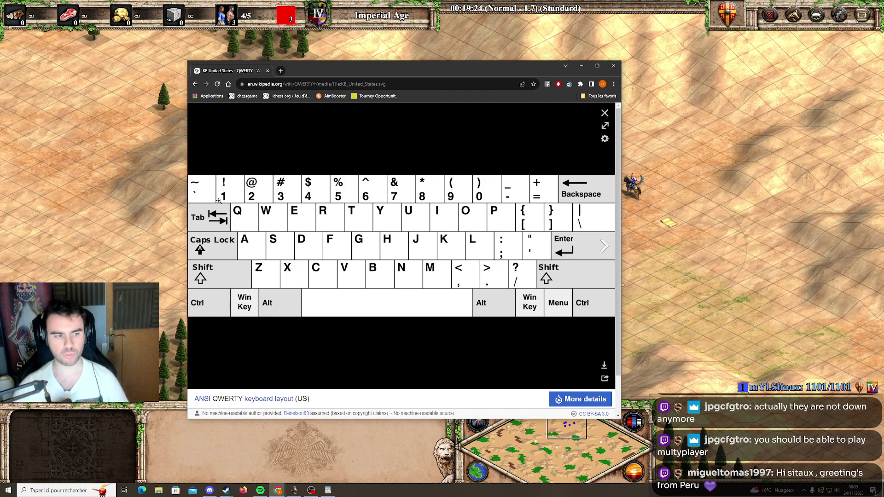
{"action": "key", "text": "alt+Tab"}
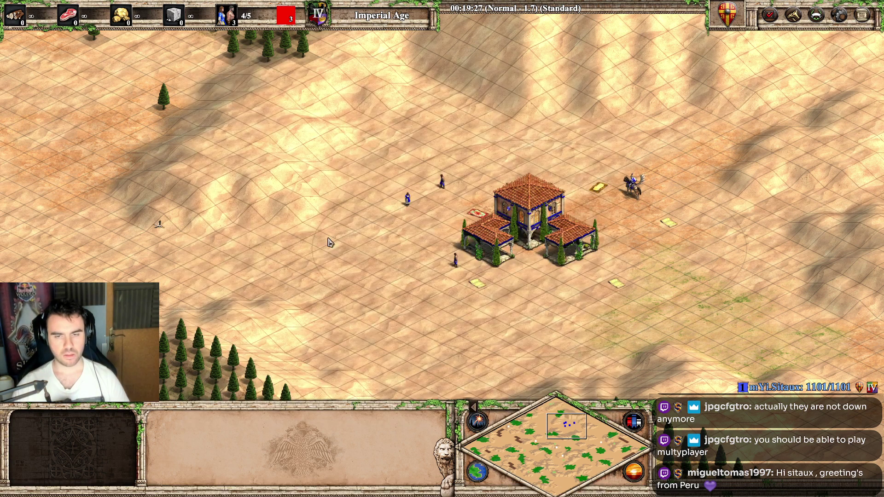
Select the Hussar beside the Town Center in the game again and clear the selection.
{"action": "key", "text": "alt+Tab"}
{"action": "left_click_drag", "start_coordinate": [598, 155], "coordinate": [647, 189]}
{"action": "key", "text": "Right"}
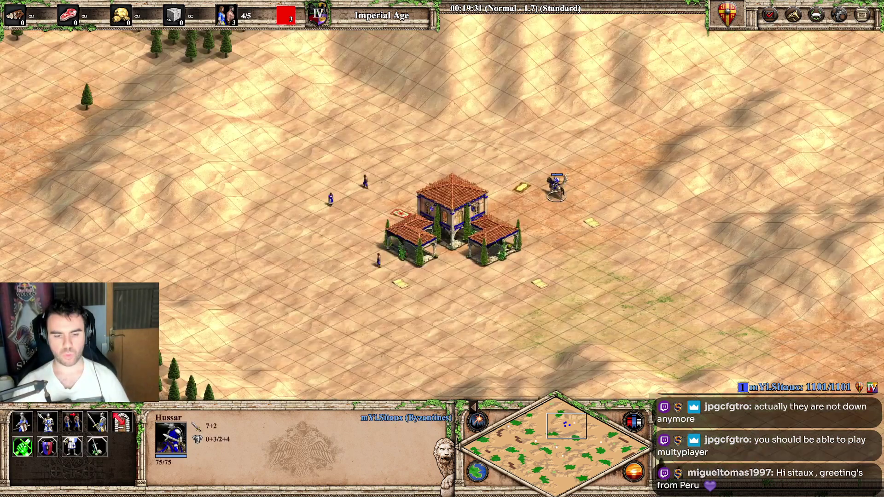
{"action": "left_click", "coordinate": [574, 193]}
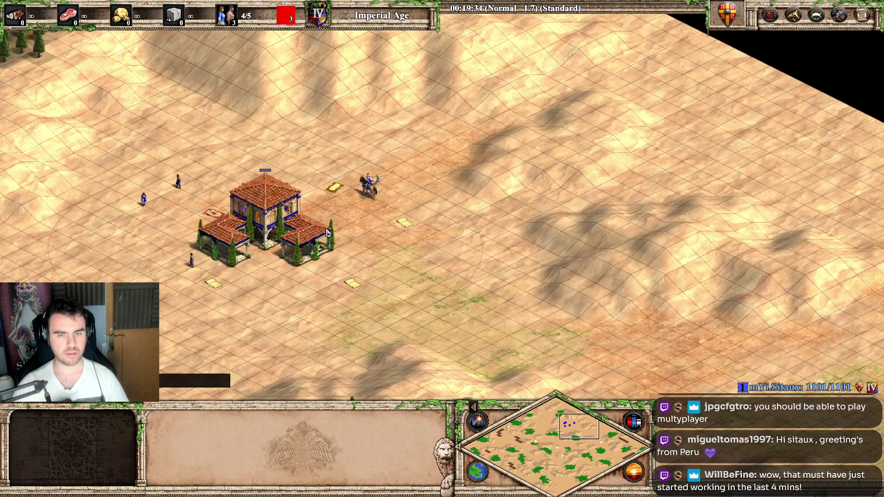
{"action": "left_click", "coordinate": [369, 187]}
{"action": "left_click", "coordinate": [413, 194]}
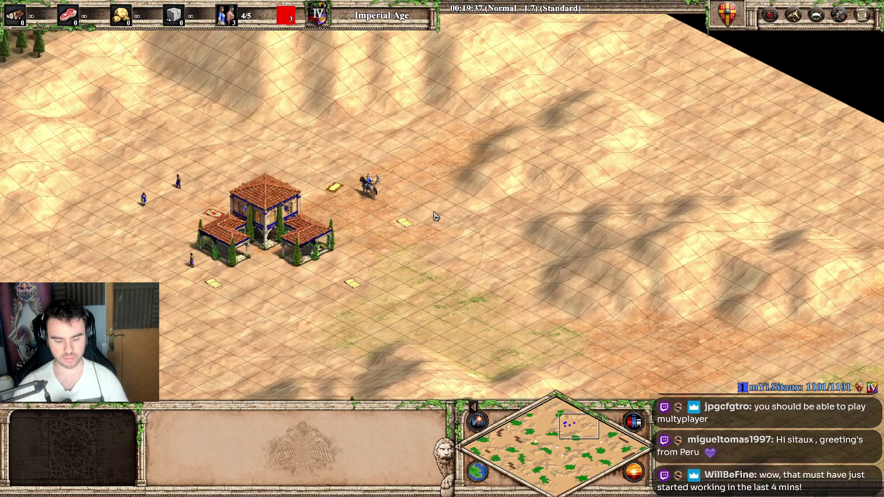
Recall the Hussar with control group 1 while viewing the forest south of the Town Center, deselect it and return to the Town Center.
{"action": "key", "text": "Down"}
{"action": "key", "text": "1"}
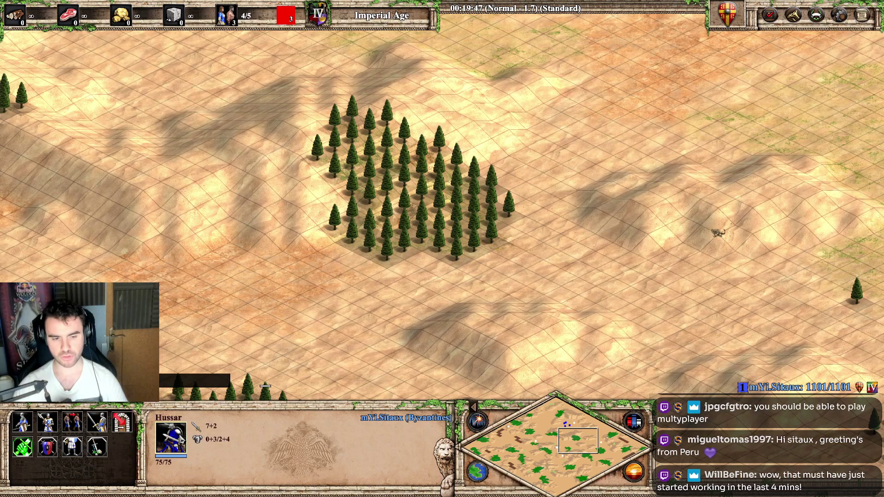
{"action": "left_click", "coordinate": [247, 310]}
{"action": "key", "text": "space"}
{"action": "key", "text": "1"}
{"action": "key", "text": "1"}
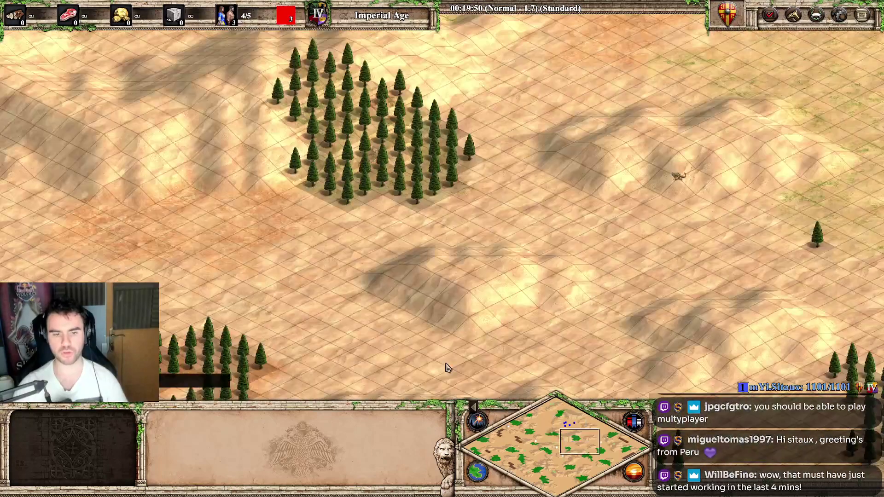
{"action": "left_click", "coordinate": [321, 298]}
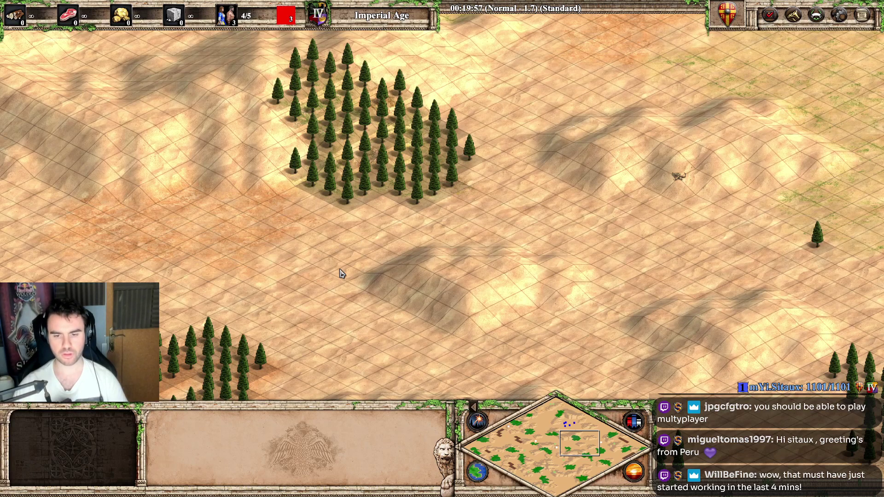
{"action": "key", "text": "Up"}
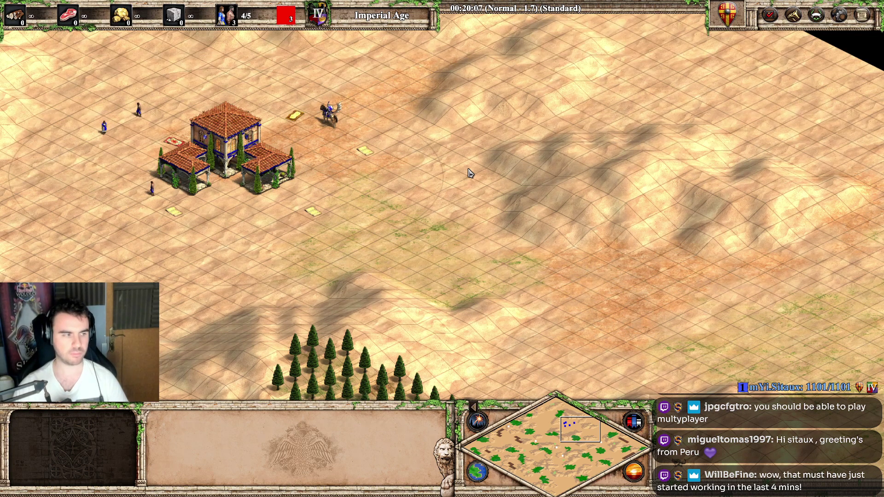
{"action": "key", "text": "alt+Tab"}
{"action": "key", "text": "Escape"}
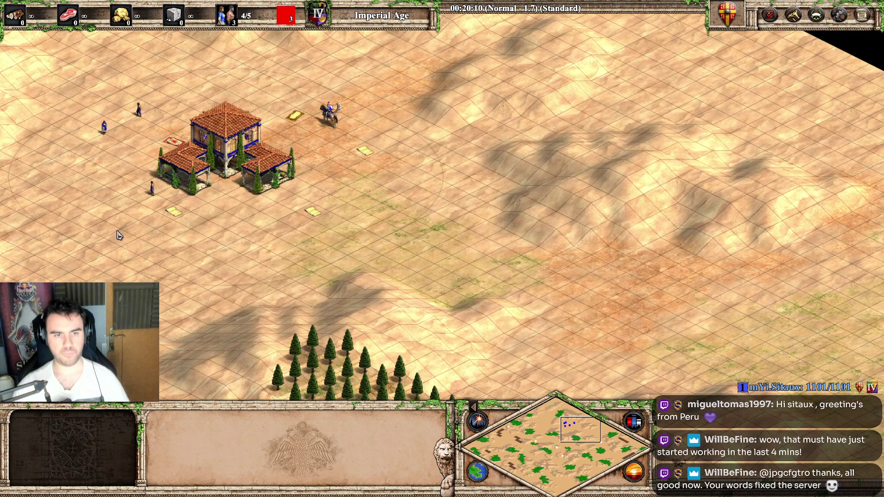